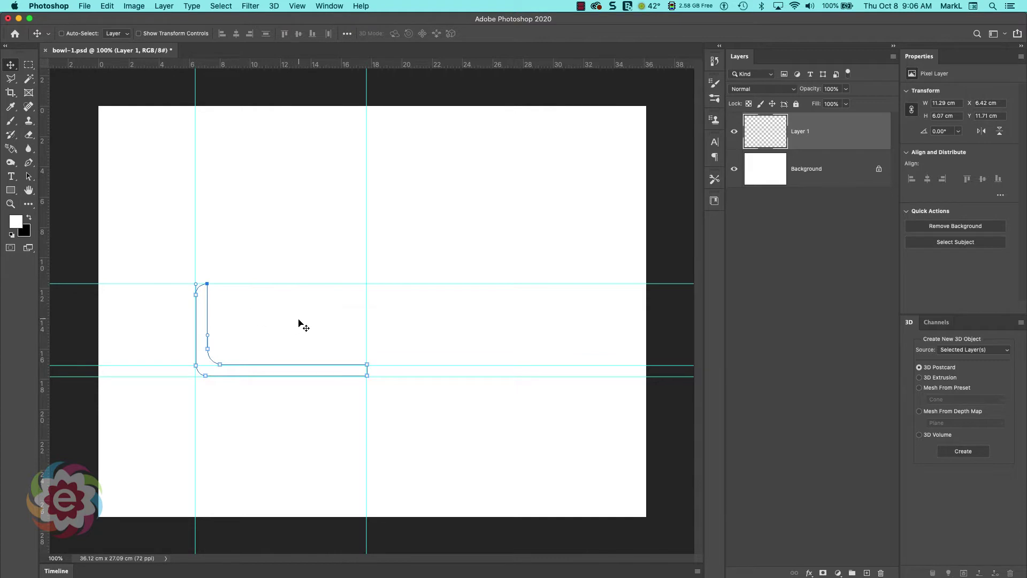
Open the 3D menu to begin converting the L-shaped profile path.
click(274, 5)
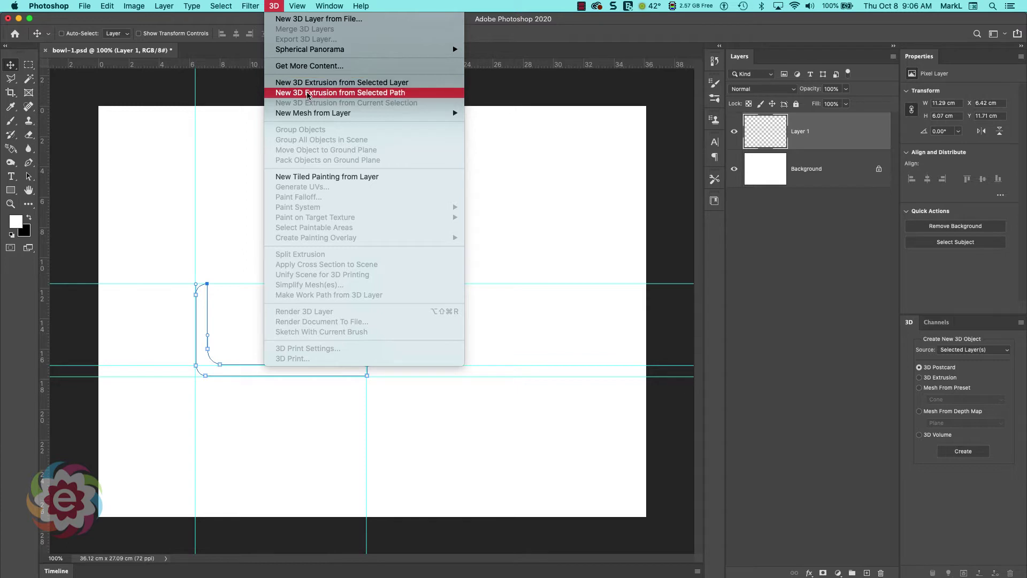
Extrude the selected L-shaped path into a 3D mesh and show its Deform properties.
click(404, 95)
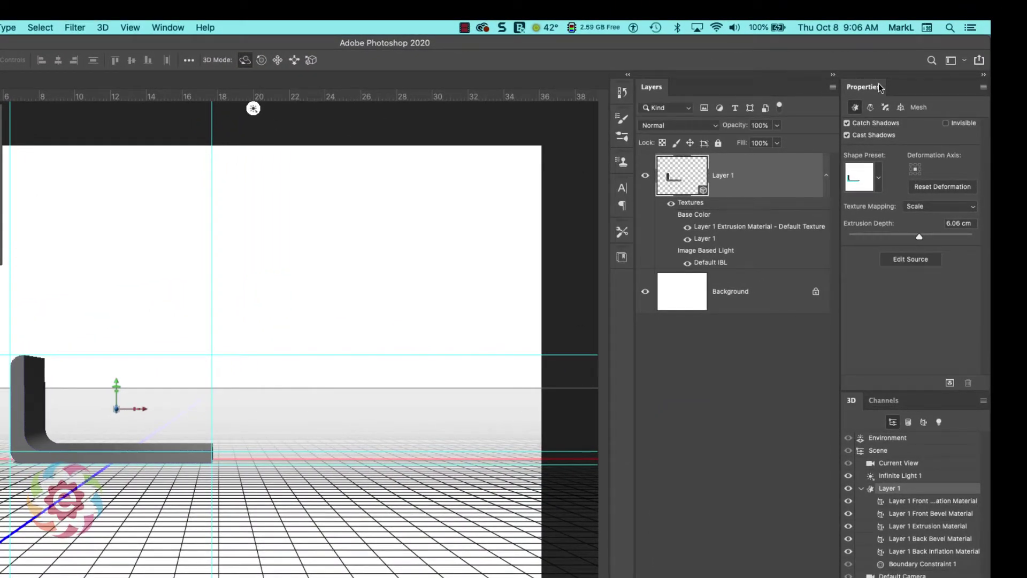
click(867, 108)
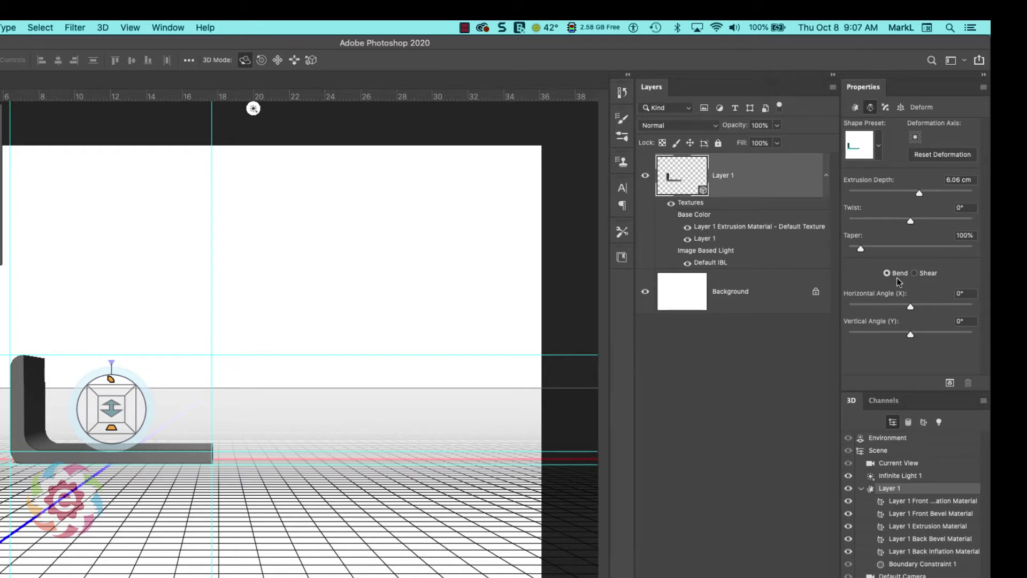
Set the Horizontal Angle (X) bend to 360° so the extrusion closes into a ring.
click(968, 293)
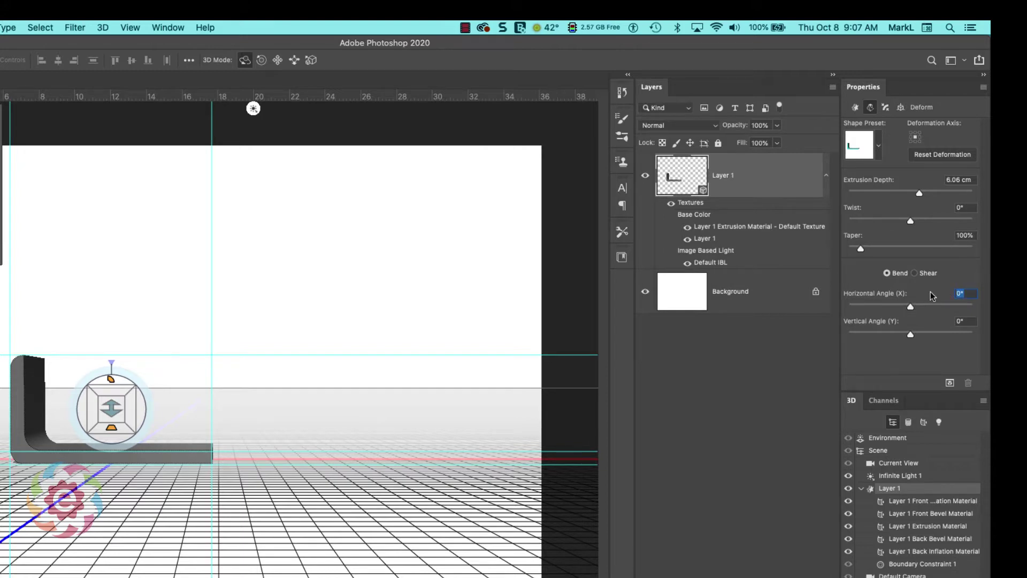
text(360)
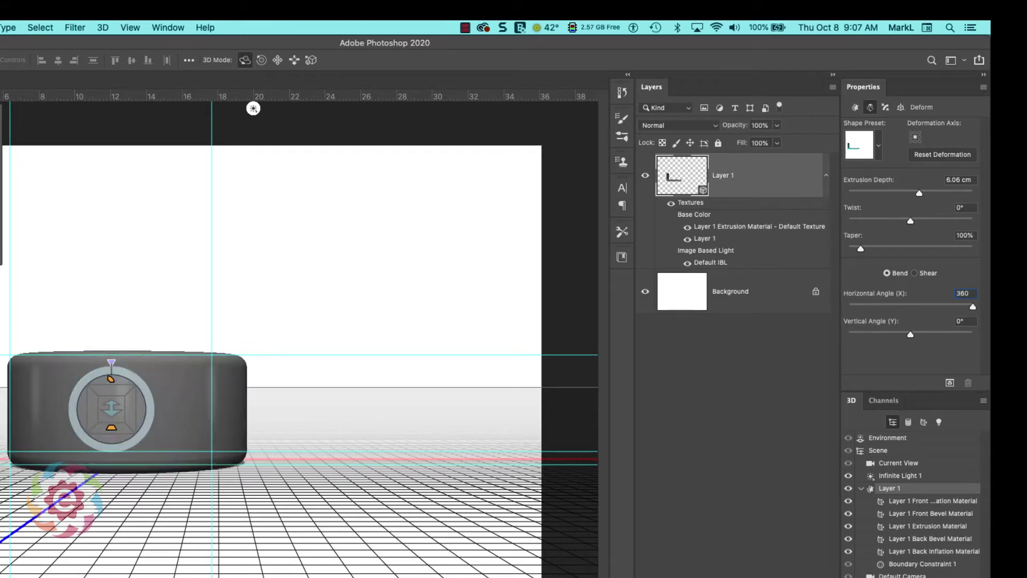
key(Return)
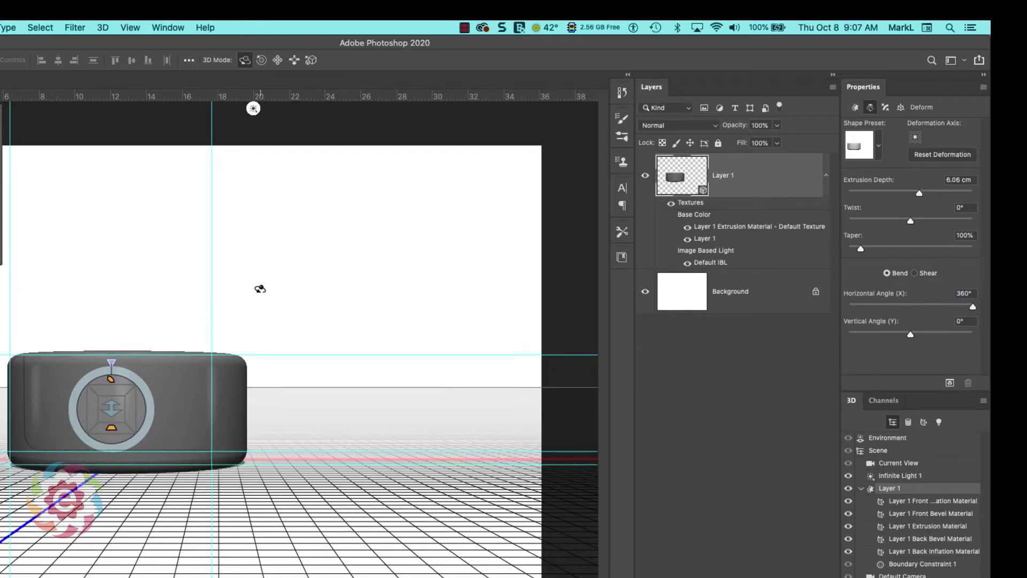
Orbit the bowl to a tilted view that reveals its hollow inside.
mouse_move(269, 283)
mouse_down()
mouse_move(266, 379)
mouse_move(284, 447)
mouse_move(323, 468)
mouse_move(300, 482)
mouse_up()
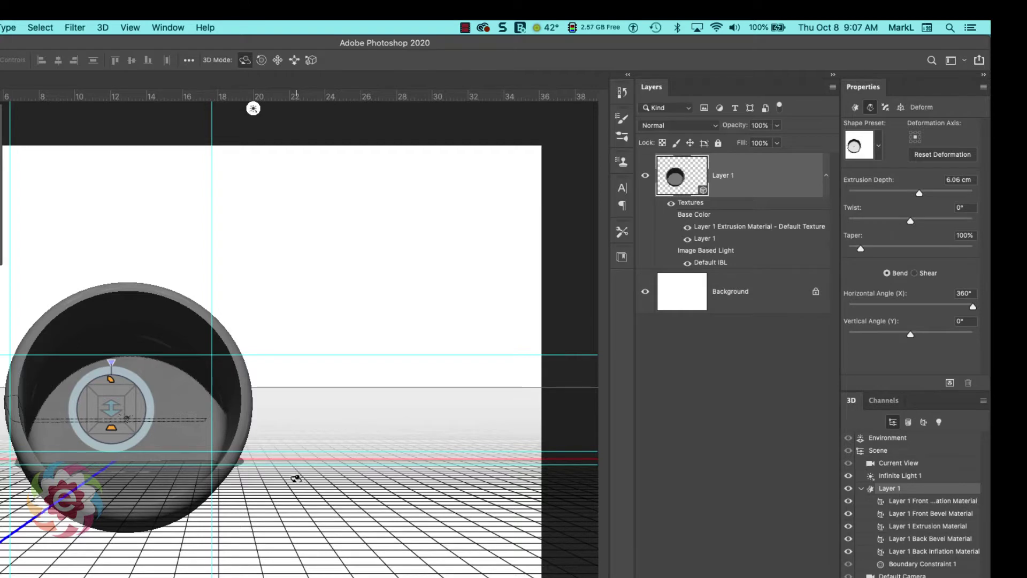
drag(253, 403, 365, 289)
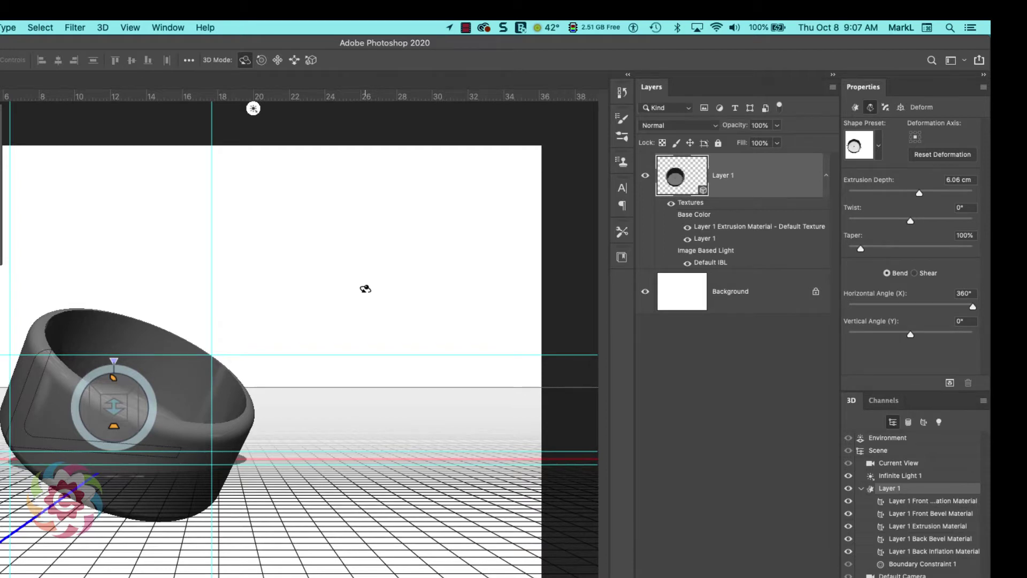
drag(365, 289, 303, 374)
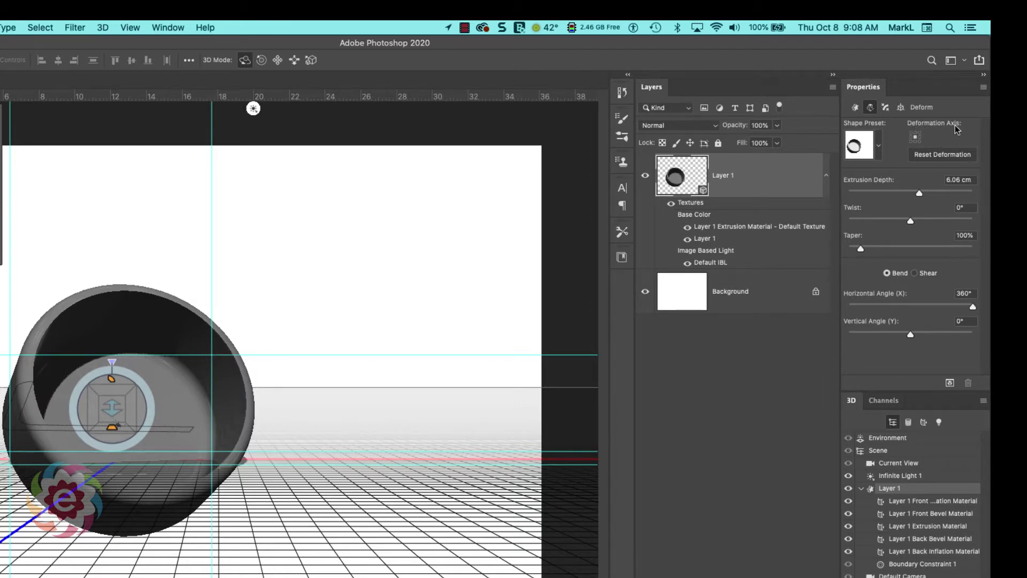
drag(389, 373, 192, 223)
Try different Deformation Axis points and reposition a guide while rotating the ring.
drag(329, 385, 308, 394)
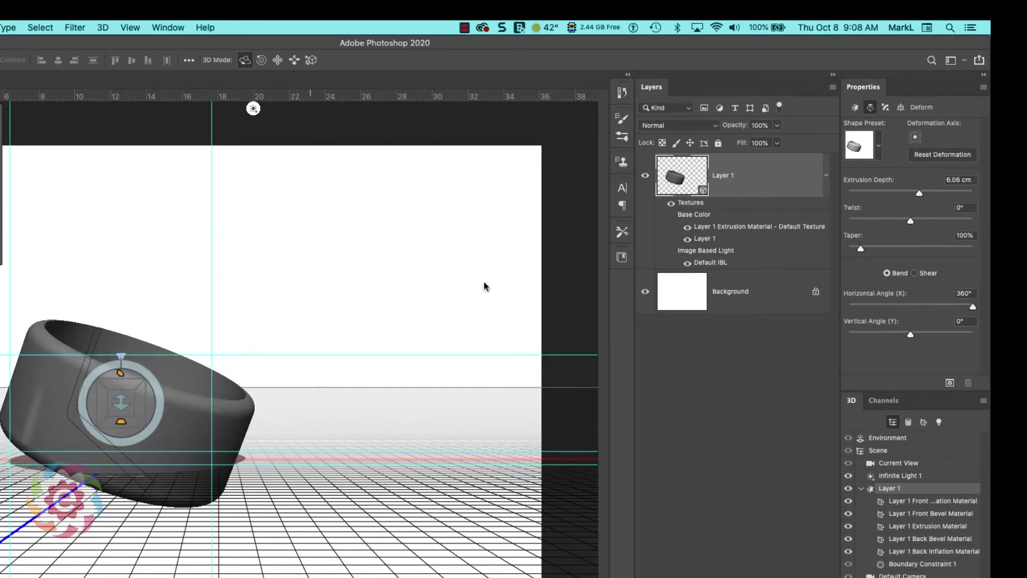
click(920, 141)
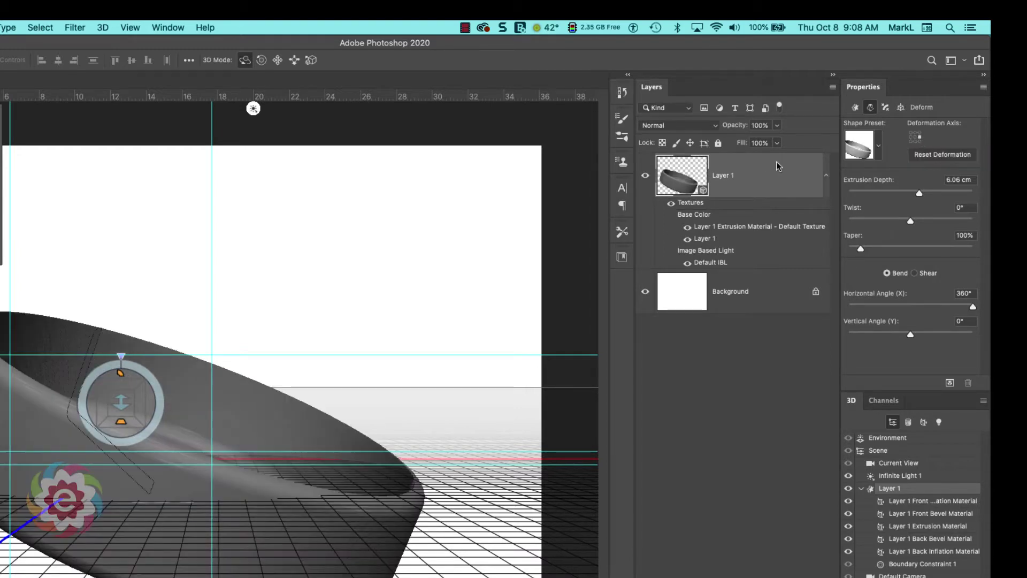
drag(453, 352, 444, 214)
mouse_move(353, 353)
mouse_down()
mouse_move(374, 255)
mouse_move(465, 176)
mouse_move(435, 190)
mouse_move(326, 432)
mouse_move(351, 428)
mouse_move(399, 319)
mouse_up()
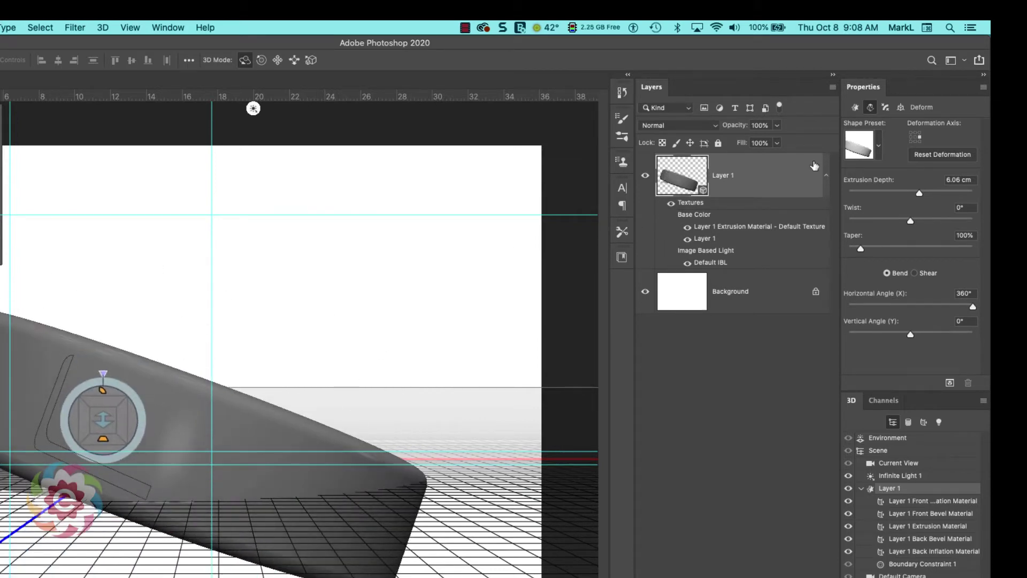
click(916, 141)
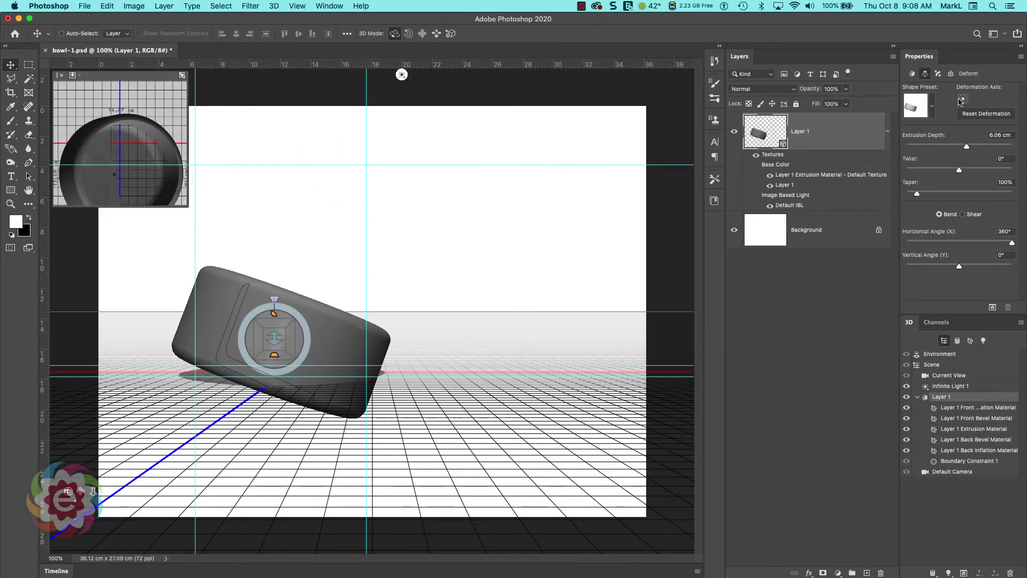
Switch to another bend axis, bend vertically, then reset Vertical Angle (Y) to 0°.
click(960, 101)
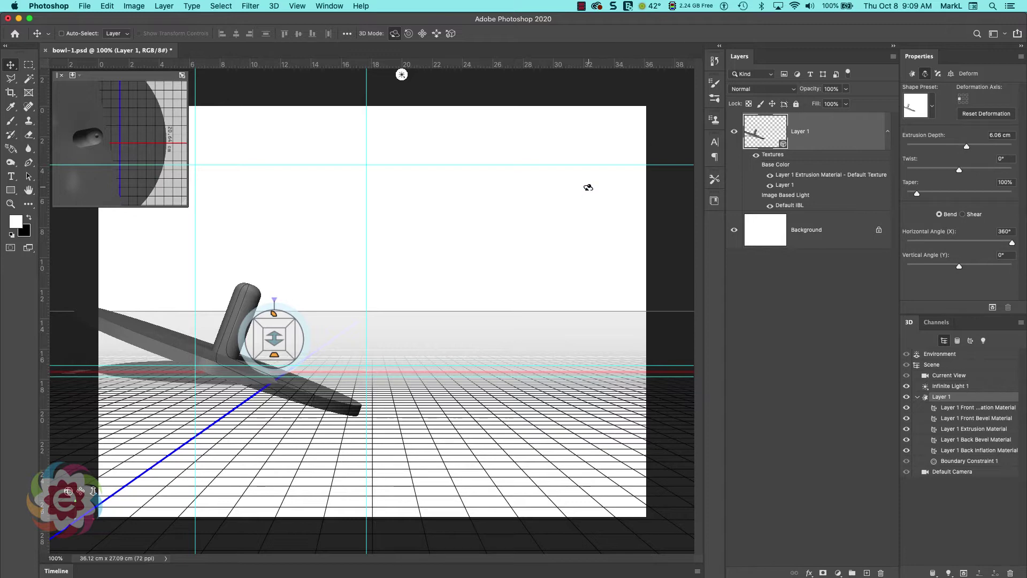
drag(511, 294, 581, 246)
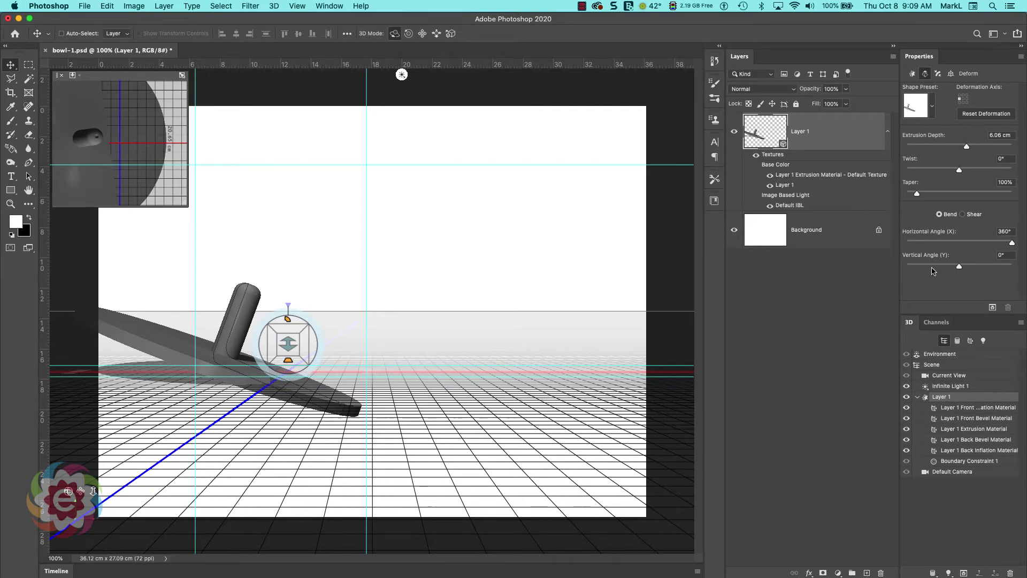
mouse_move(961, 270)
mouse_down()
mouse_move(931, 272)
mouse_move(970, 274)
mouse_move(916, 277)
mouse_move(955, 274)
mouse_up()
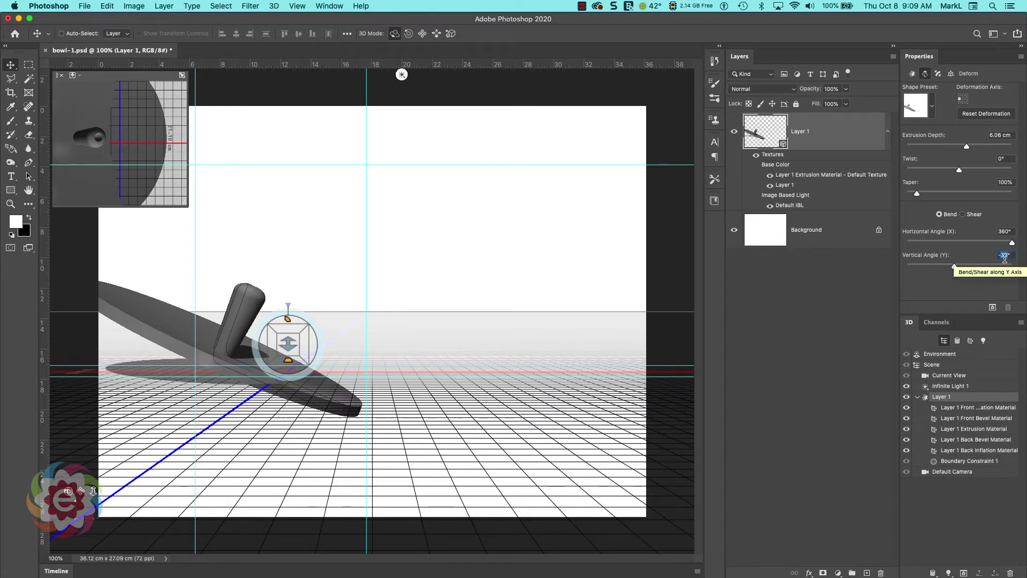
text(0)
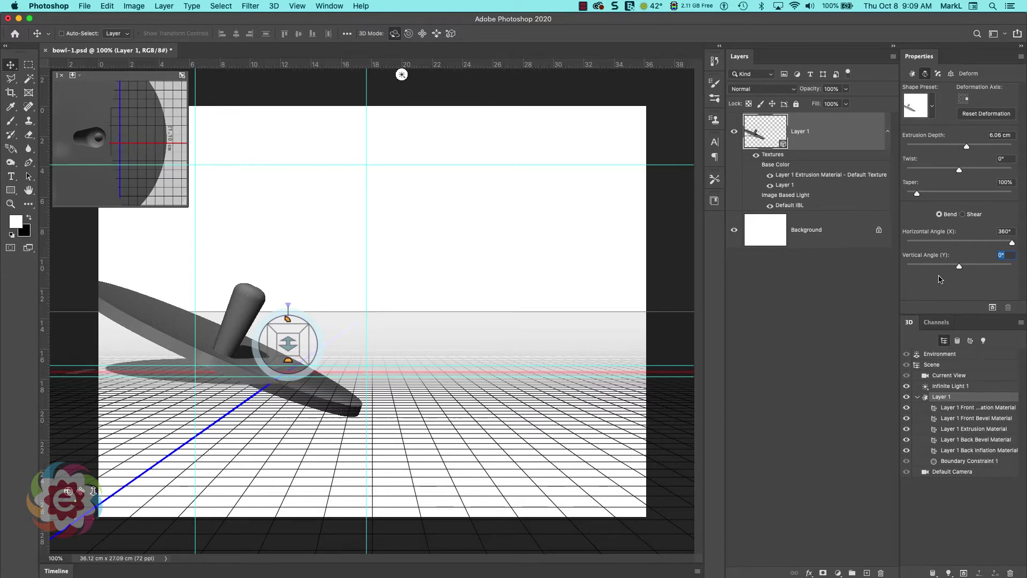
click(714, 62)
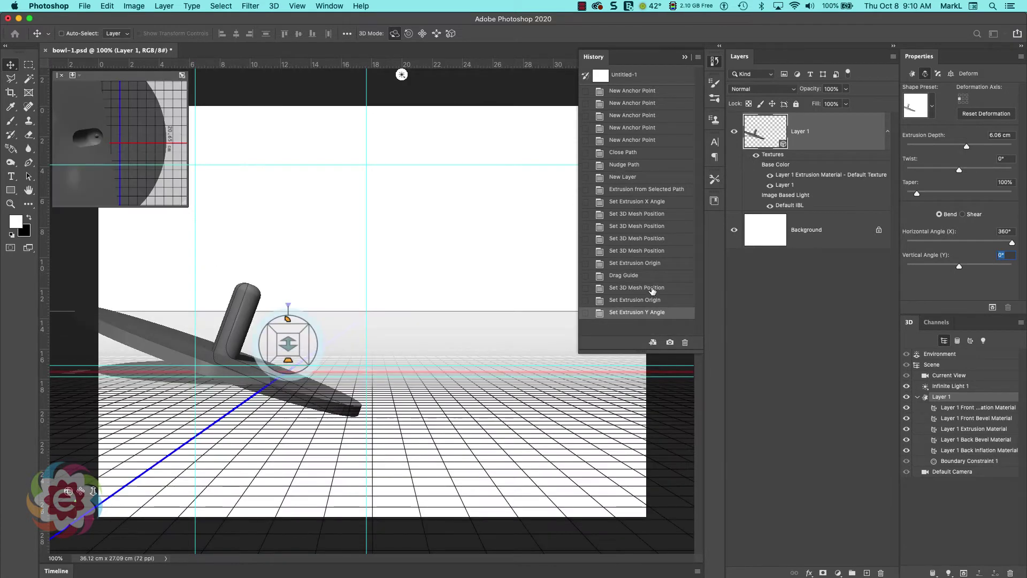
Revert to the 'Set 3D Mesh Position' history state and turn the bowl toward the viewer.
click(652, 288)
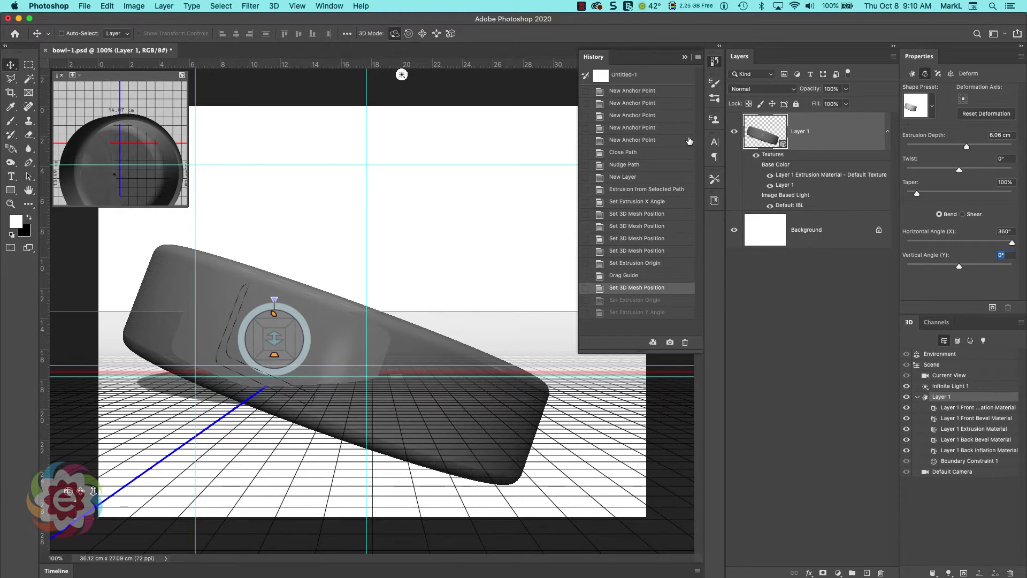
click(714, 63)
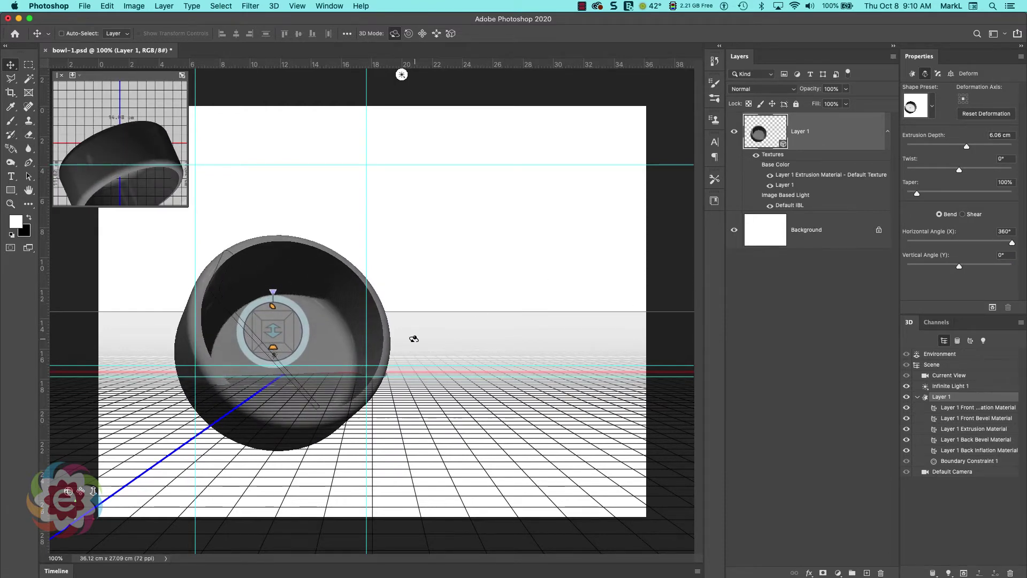
drag(420, 326, 420, 137)
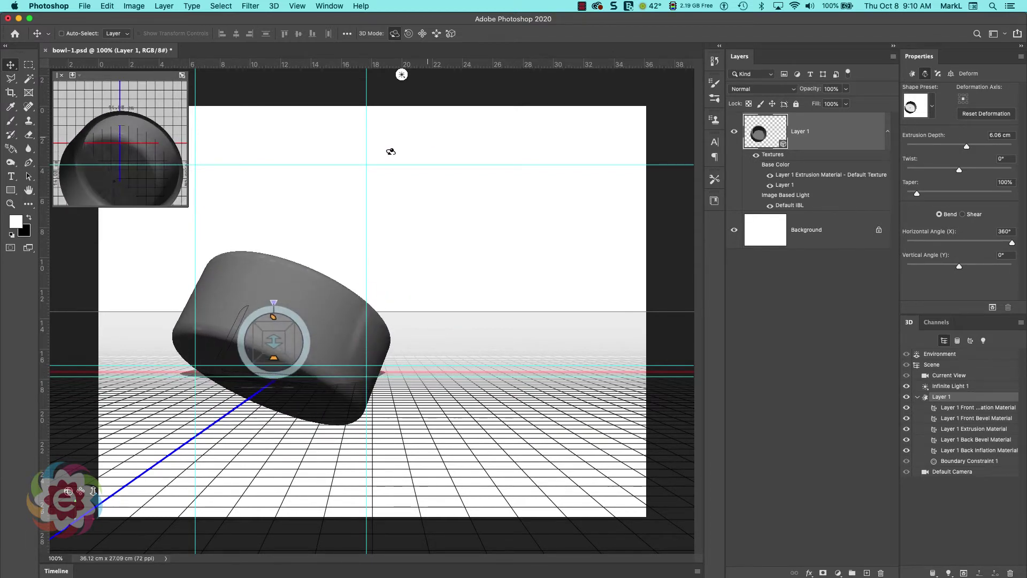
drag(345, 320, 481, 135)
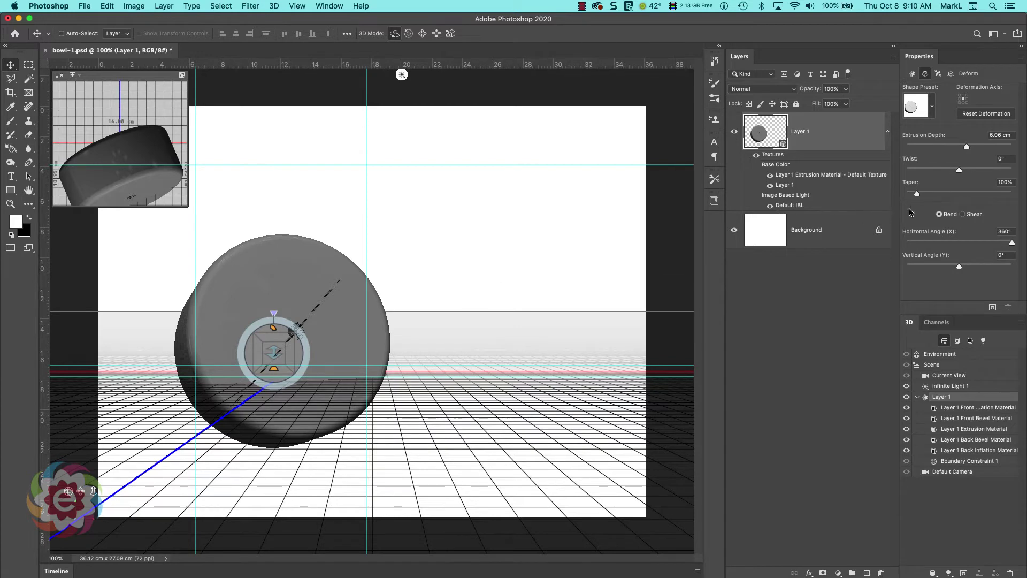
Set the Extrusion Depth to 0 in the Deform properties.
click(913, 74)
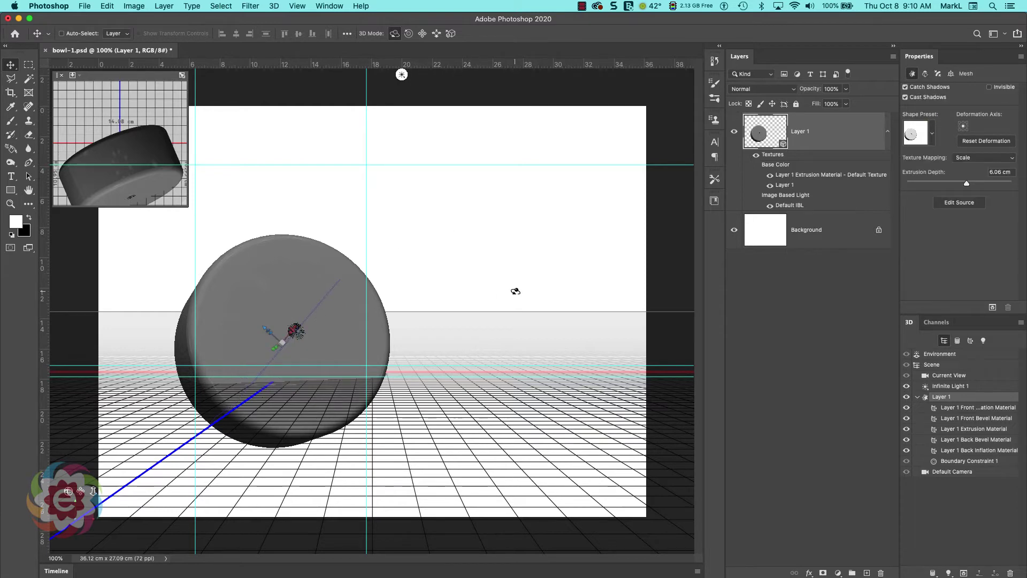
click(925, 75)
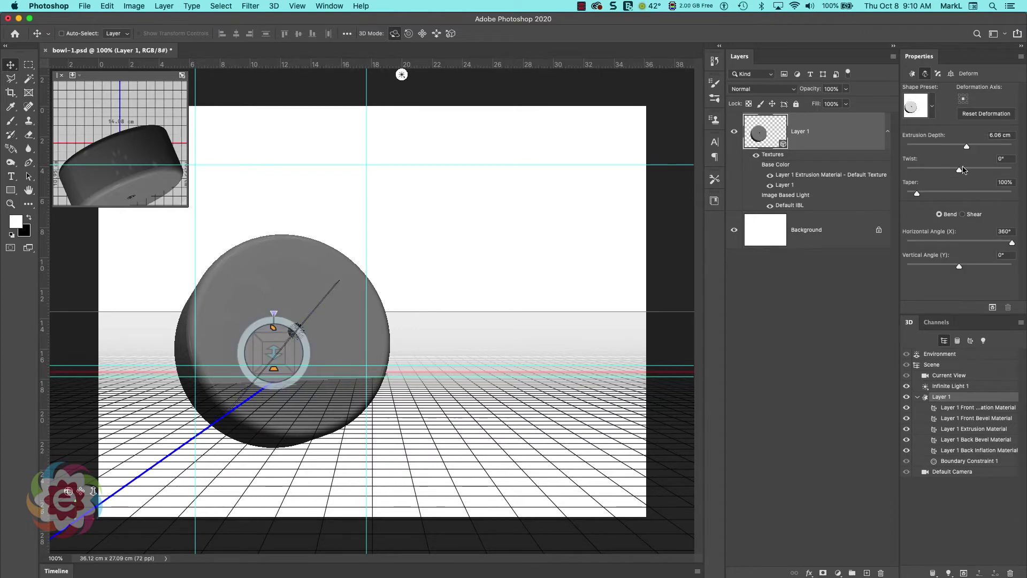
mouse_move(967, 149)
mouse_down()
mouse_move(957, 146)
mouse_move(972, 150)
mouse_up()
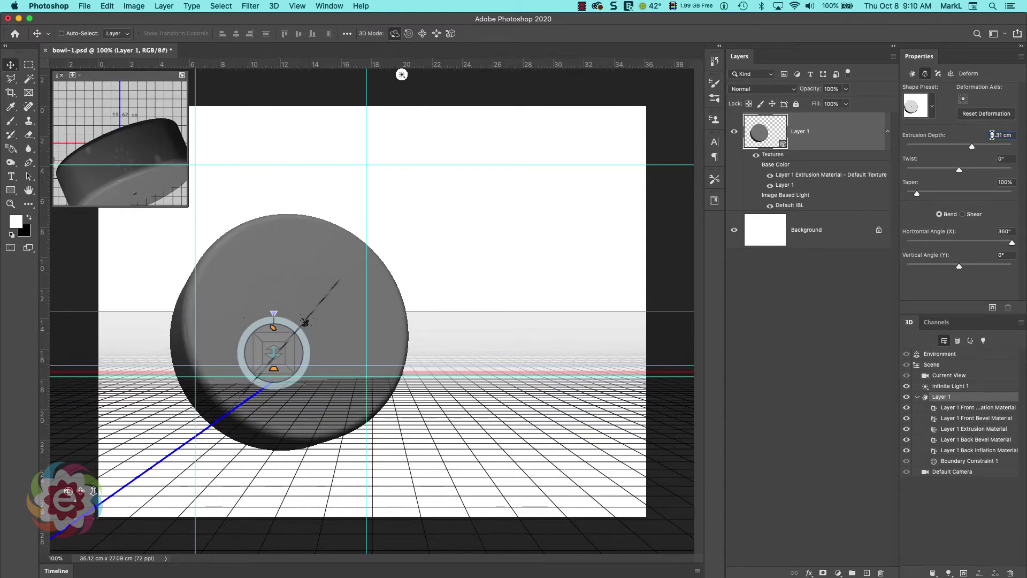
double_click(992, 135)
text(0)
key(Return)
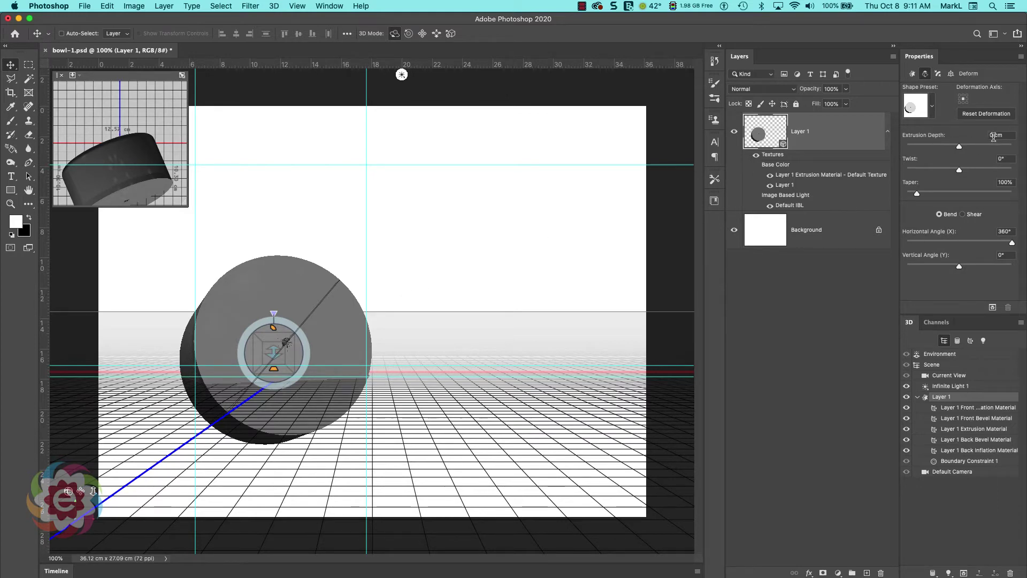
Scrub the Extrusion Depth up to 0.05 cm and commit it.
drag(1005, 135, 984, 136)
drag(286, 342, 287, 343)
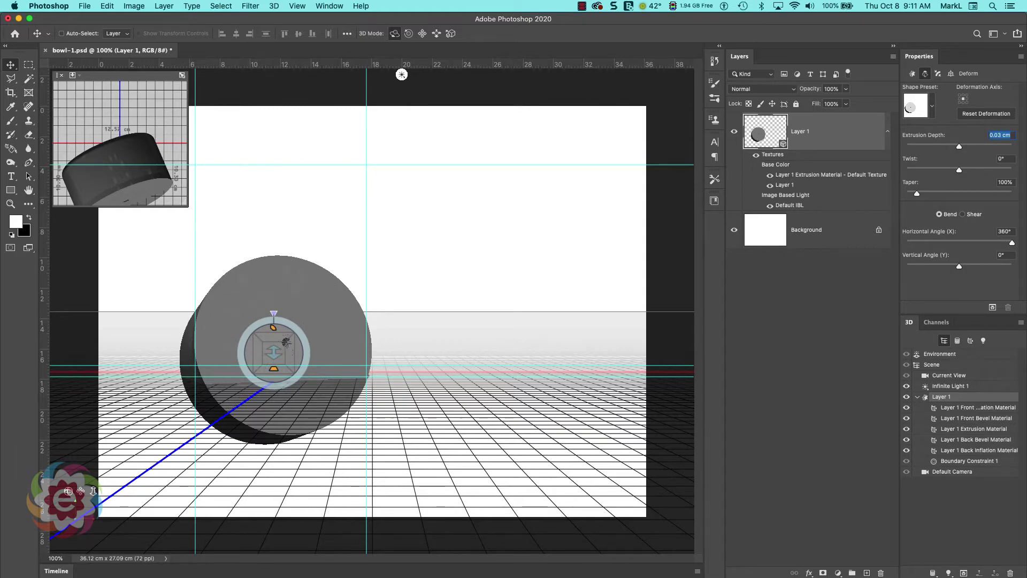
drag(286, 341, 287, 341)
click(408, 334)
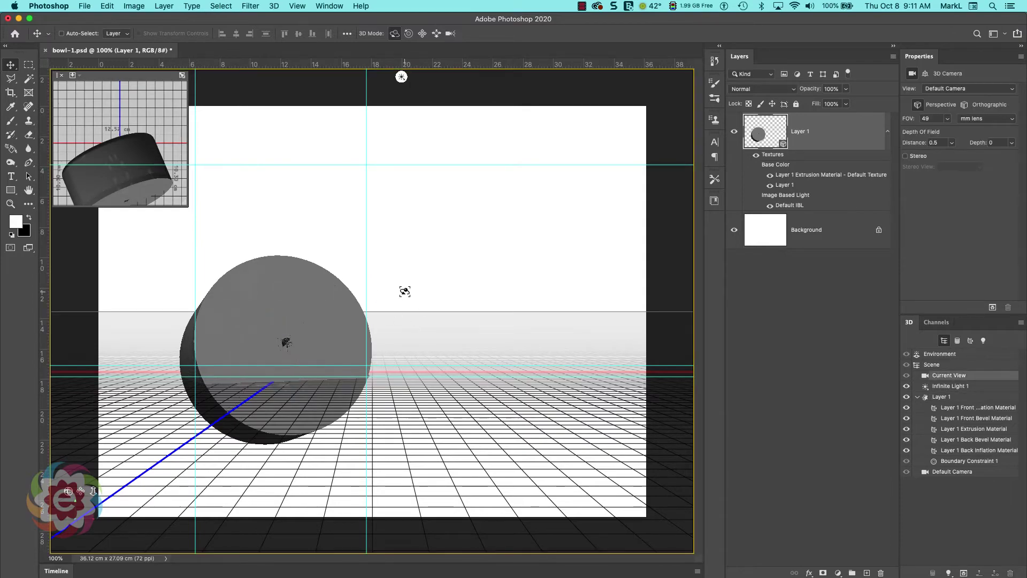
Orbit the camera until the cylinder is seen face-on.
drag(431, 287, 383, 326)
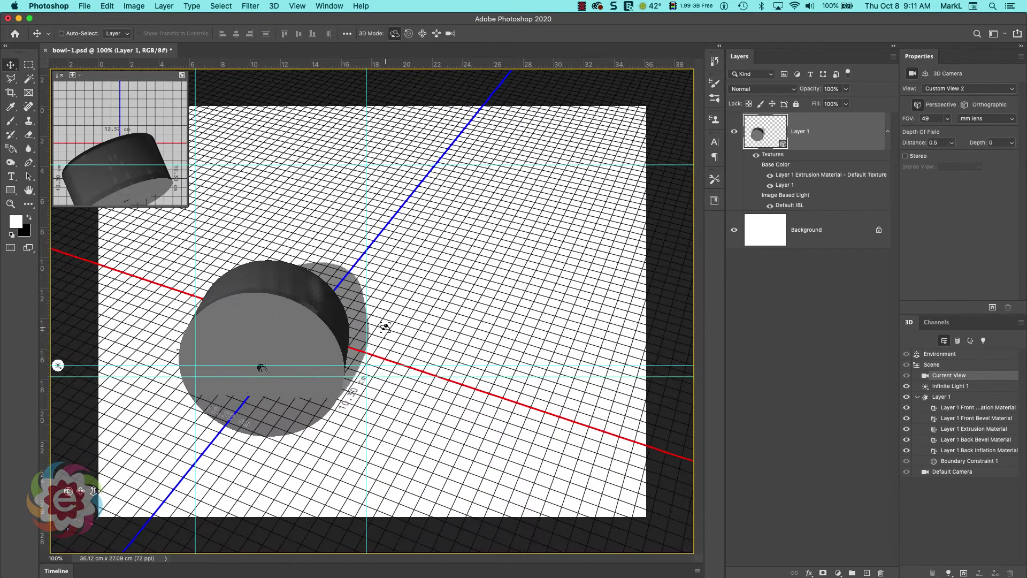
drag(314, 338, 738, 418)
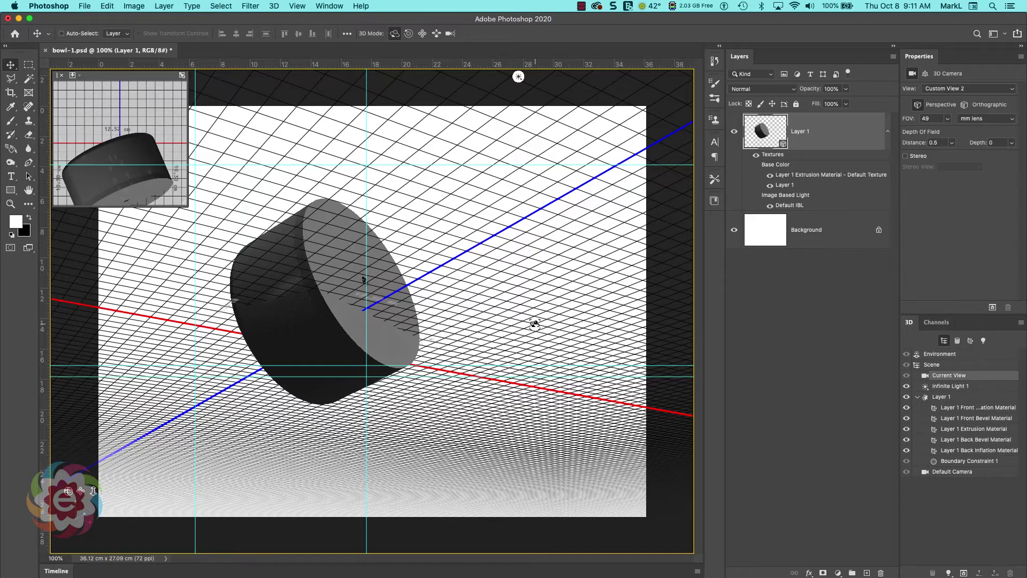
mouse_move(531, 307)
mouse_down()
mouse_move(505, 348)
mouse_move(471, 367)
mouse_move(470, 357)
mouse_up()
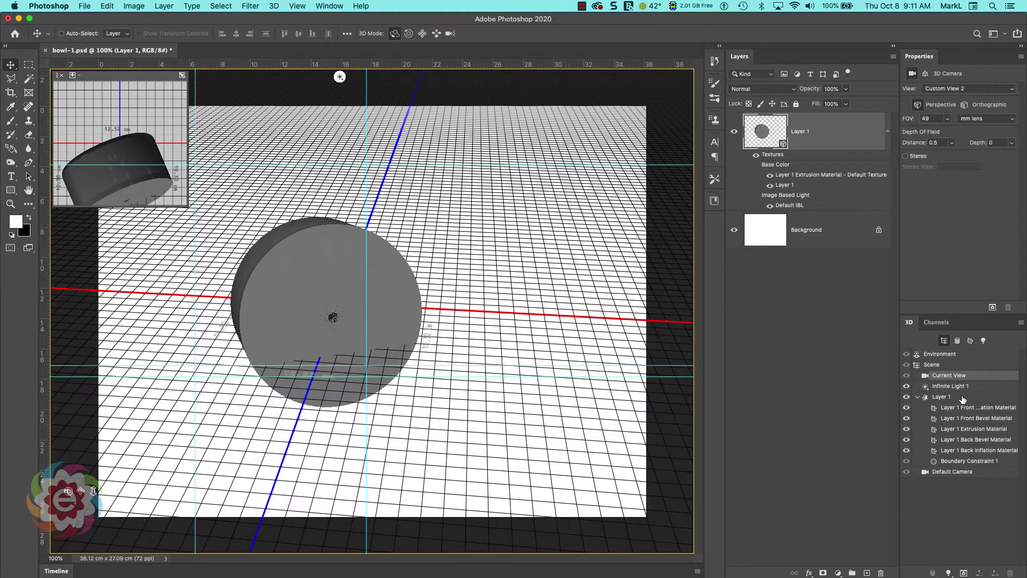
Select the Layer 1 mesh, turn it toward the viewer, and scrub its Extrusion Depth.
click(963, 399)
drag(443, 272, 461, 229)
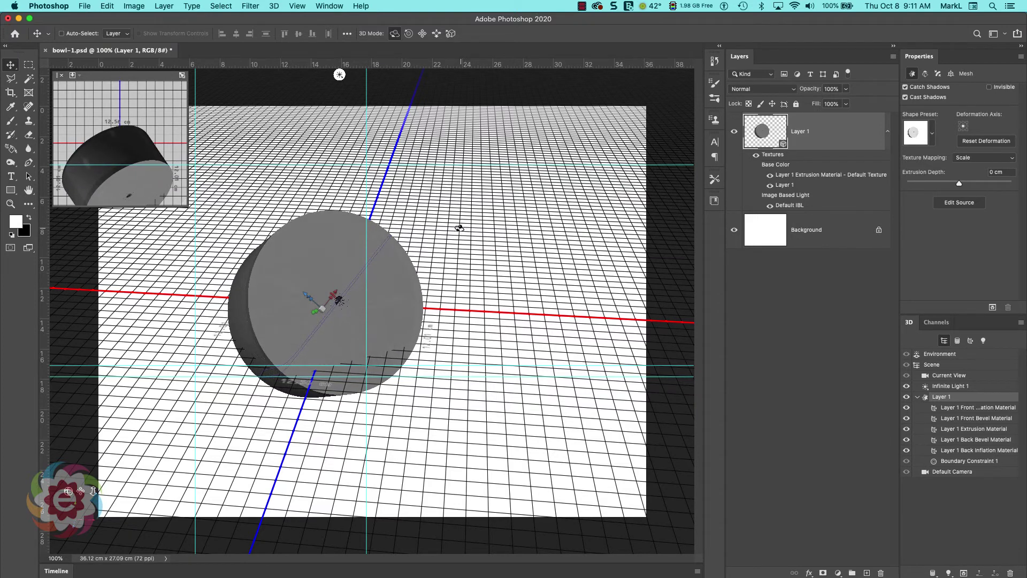
drag(1005, 174, 979, 173)
Nudge Extrusion Depth to 0.12 cm, test-render the 3D layer, then tilt the bowl hollow-side up.
key(Up)
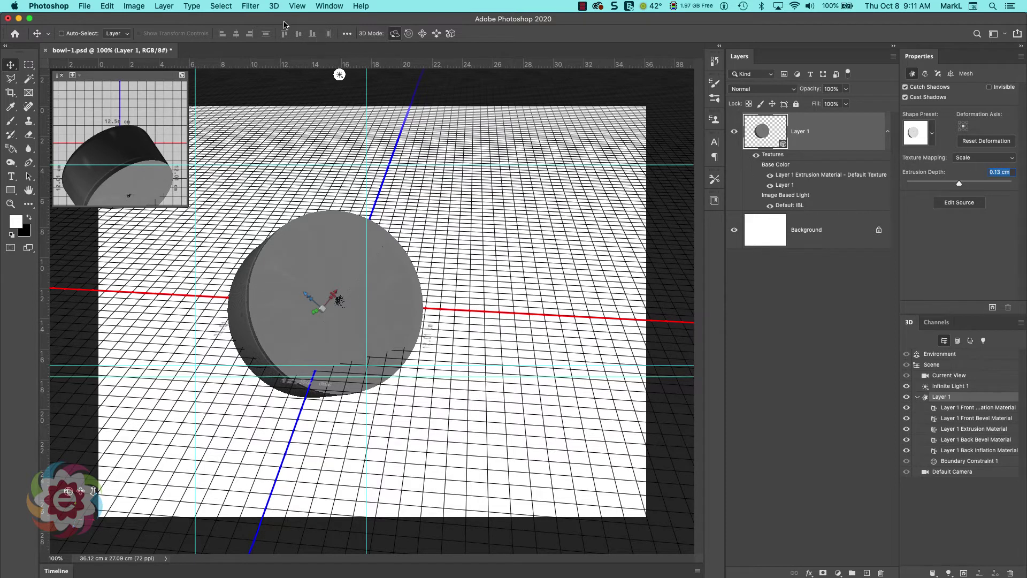
click(274, 6)
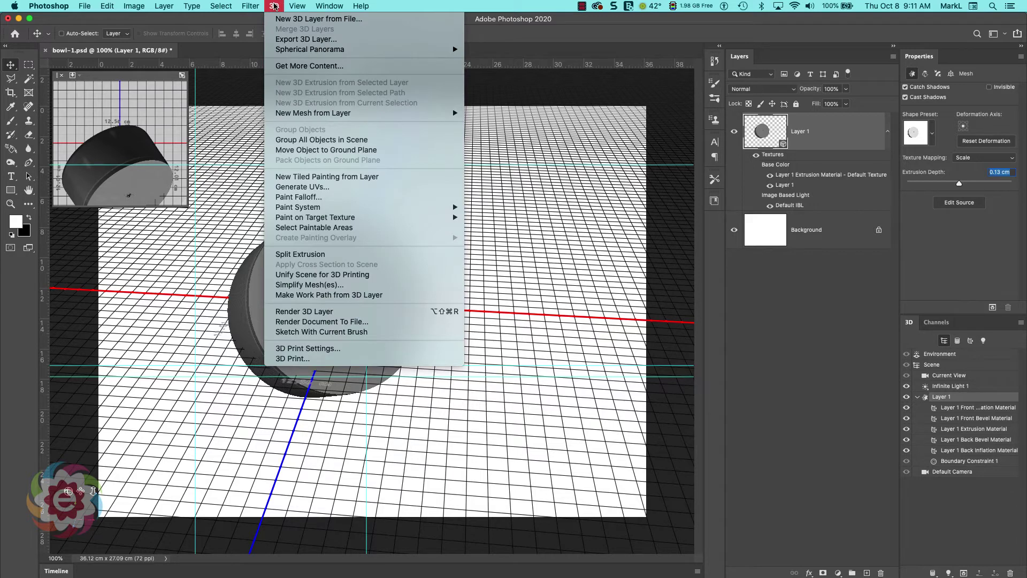
click(374, 312)
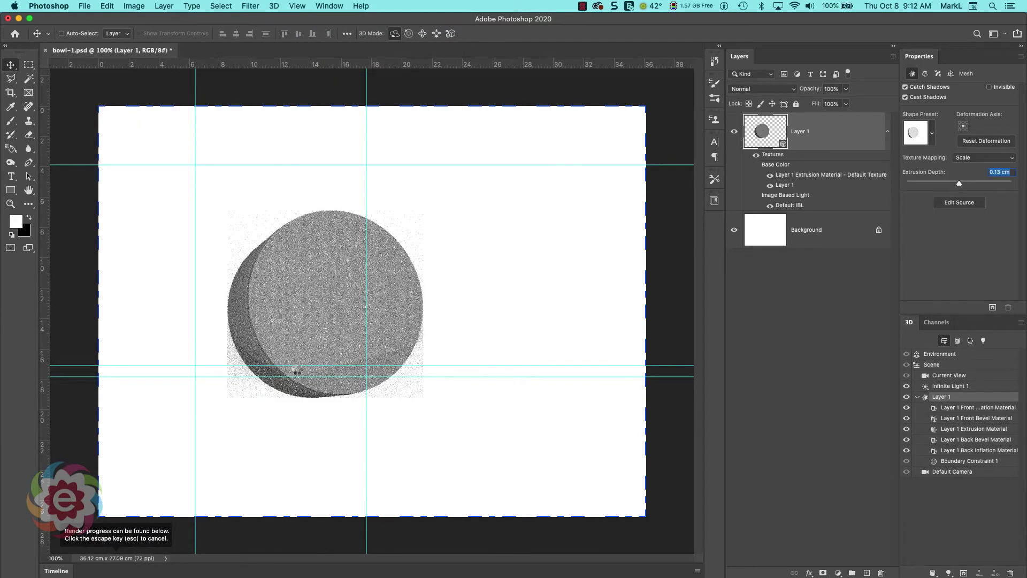
click(410, 221)
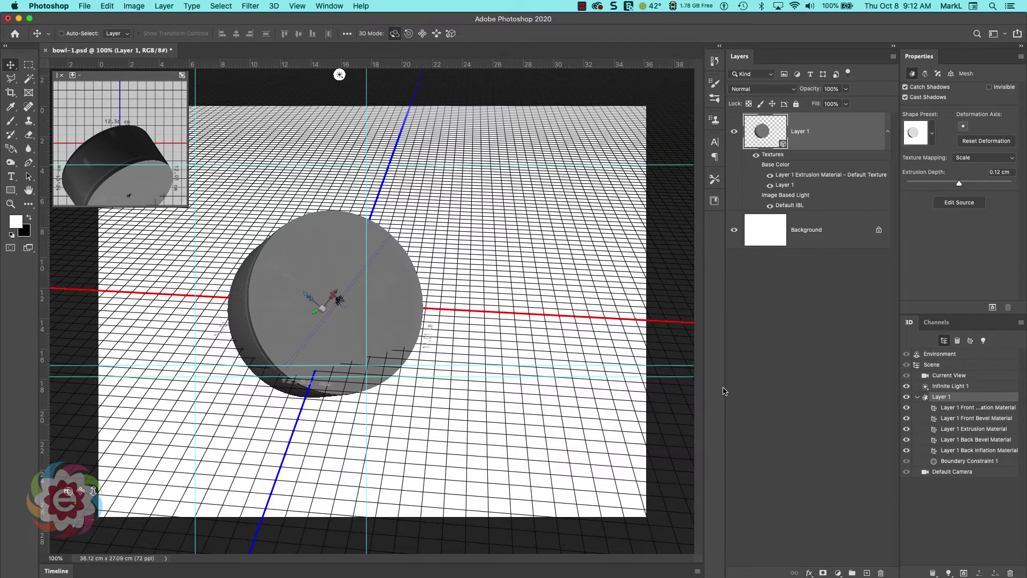
drag(390, 277, 320, 321)
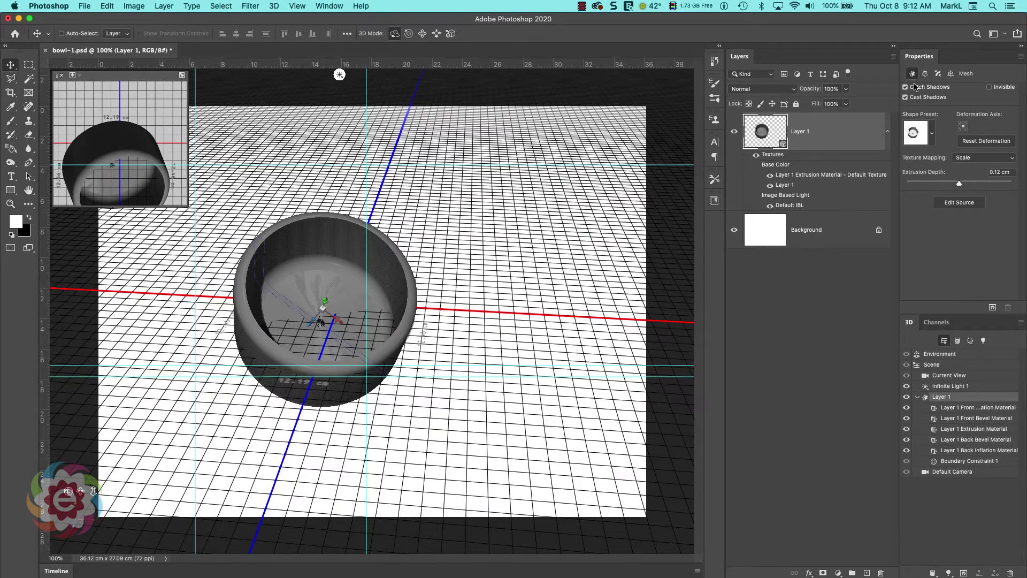
Set the cap bevel to Front and Back sides and drag the bevel width slider upward.
click(938, 74)
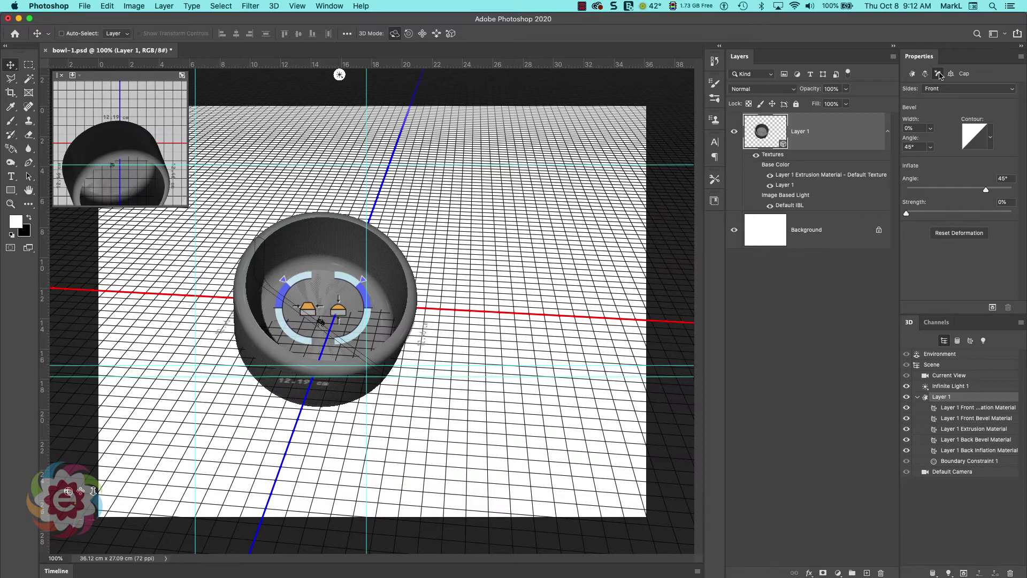
click(937, 89)
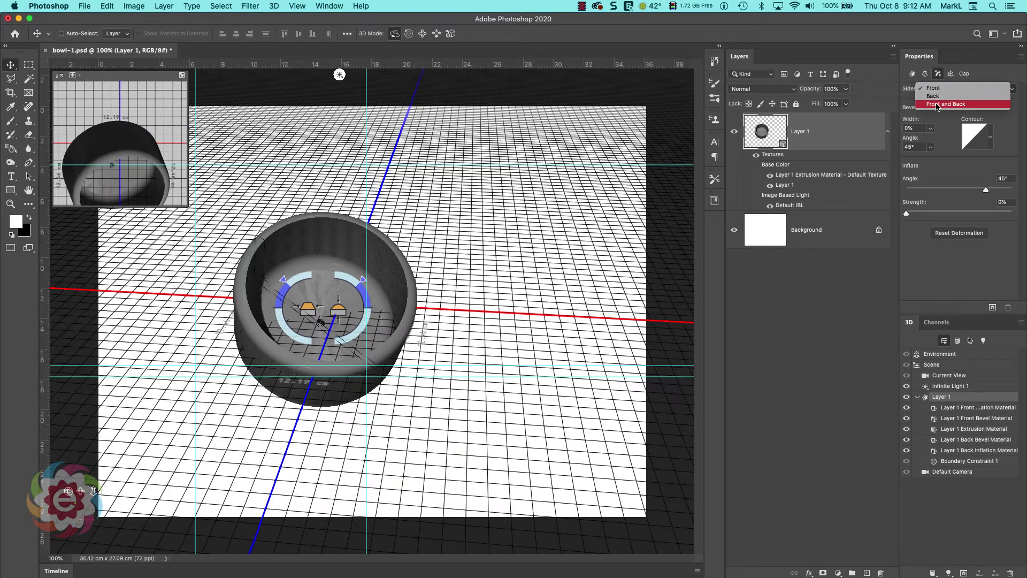
click(937, 106)
click(931, 129)
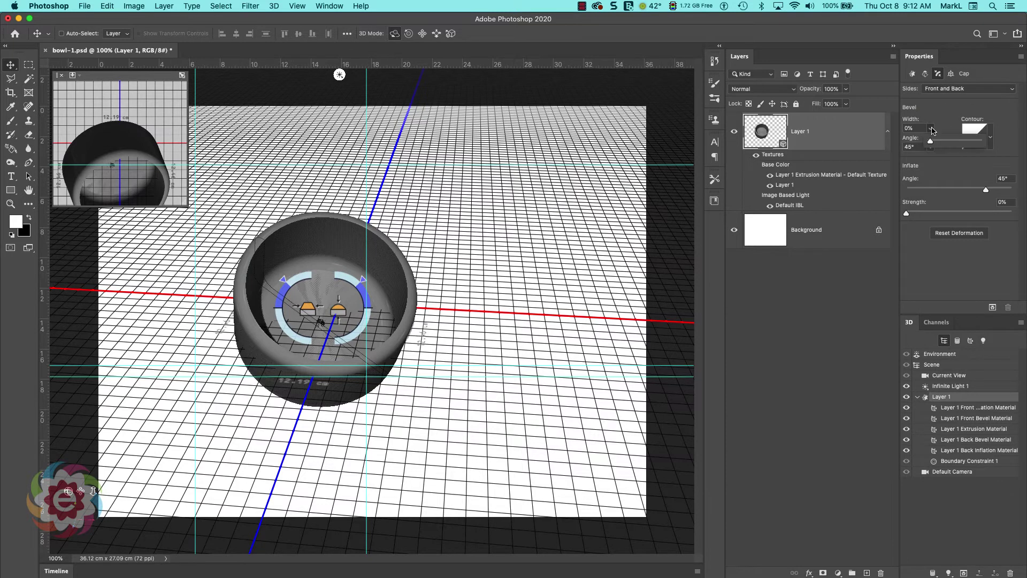
mouse_move(932, 144)
mouse_down()
mouse_move(965, 145)
mouse_move(930, 146)
mouse_up()
Export the bowl's 3D layer in Wavefront|OBJ format.
click(274, 6)
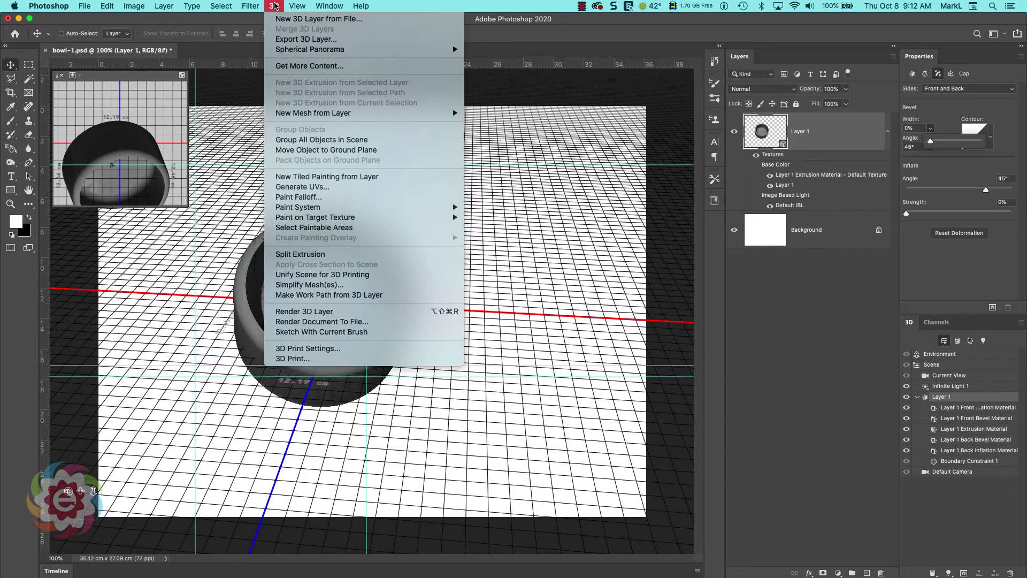
click(324, 40)
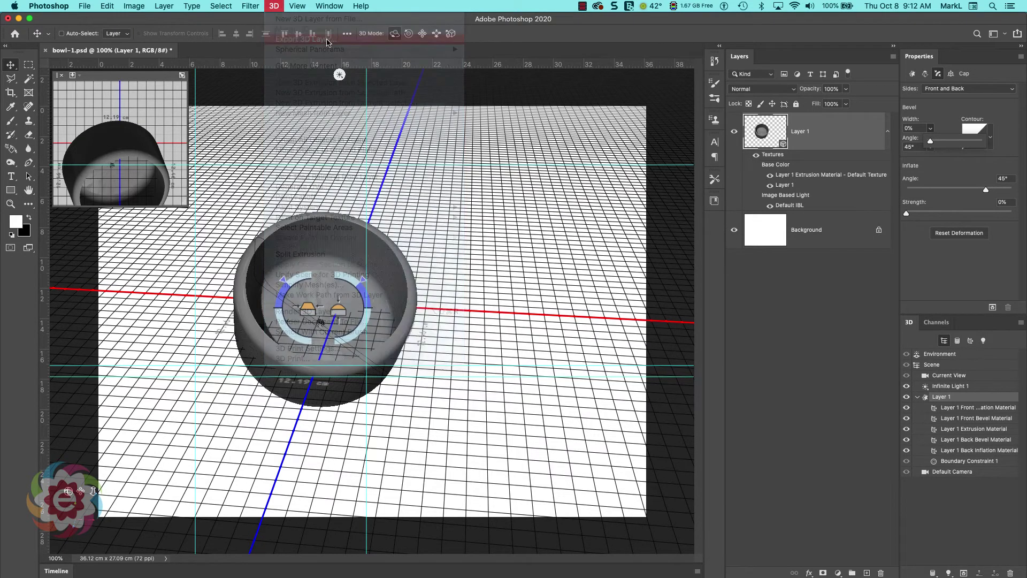
click(556, 259)
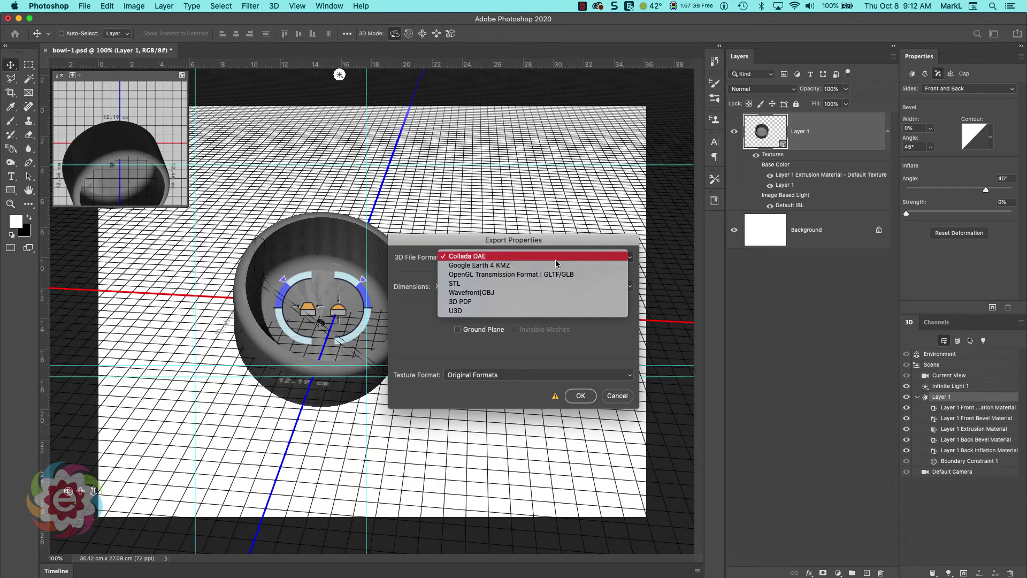
click(556, 293)
click(579, 397)
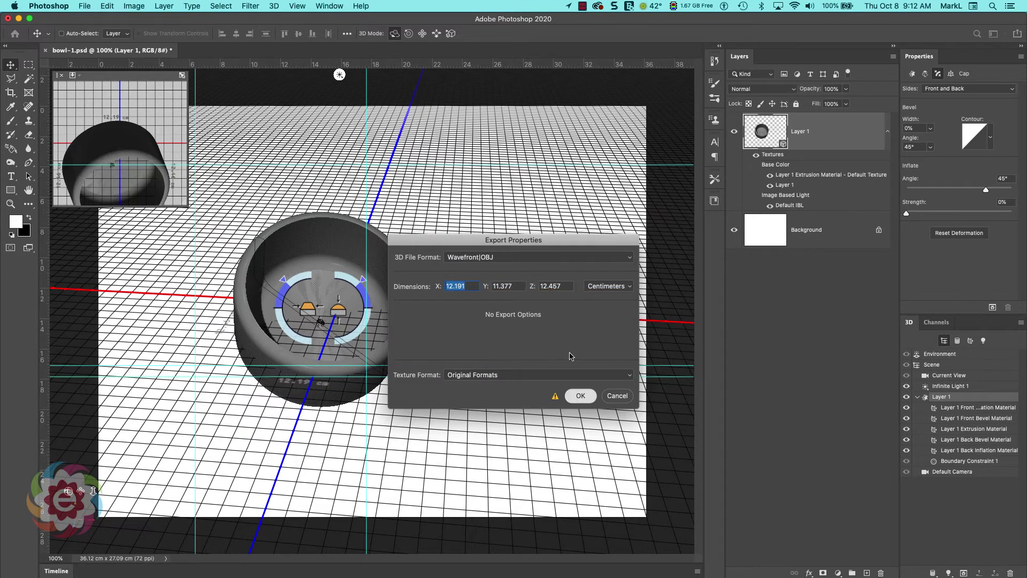
Save the export as bowl-2.obj in the WIP LOCAL folder.
click(484, 94)
key(BackSpace)
text(2)
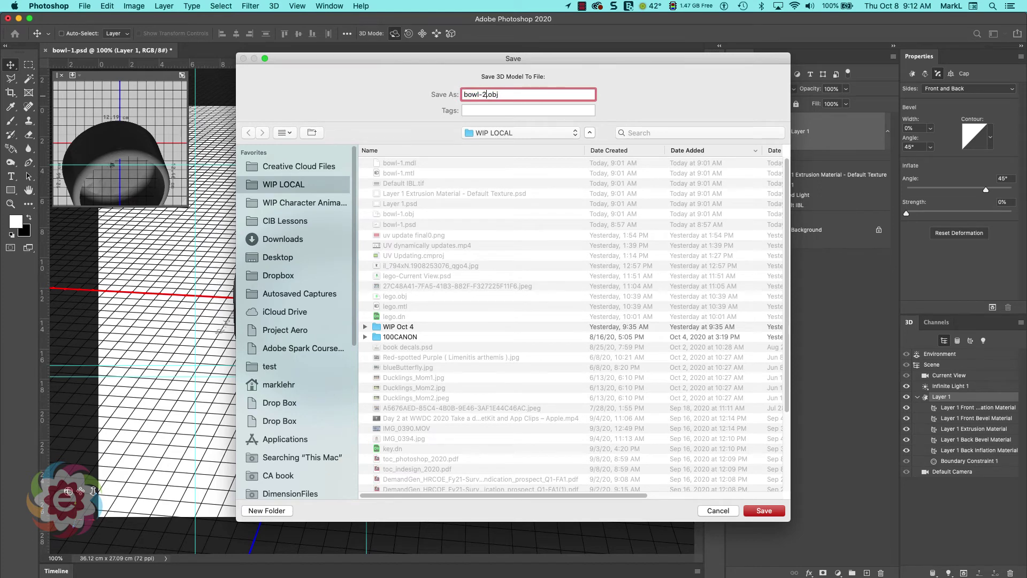
key(Return)
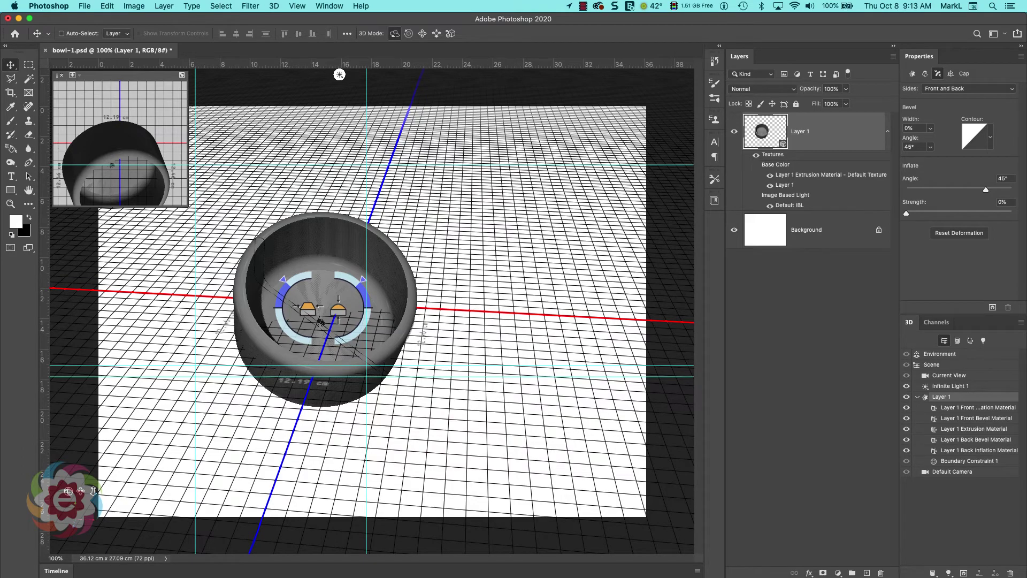
In Adobe Dimension, import bowl-2.obj as a 3D model.
key(super+Tab)
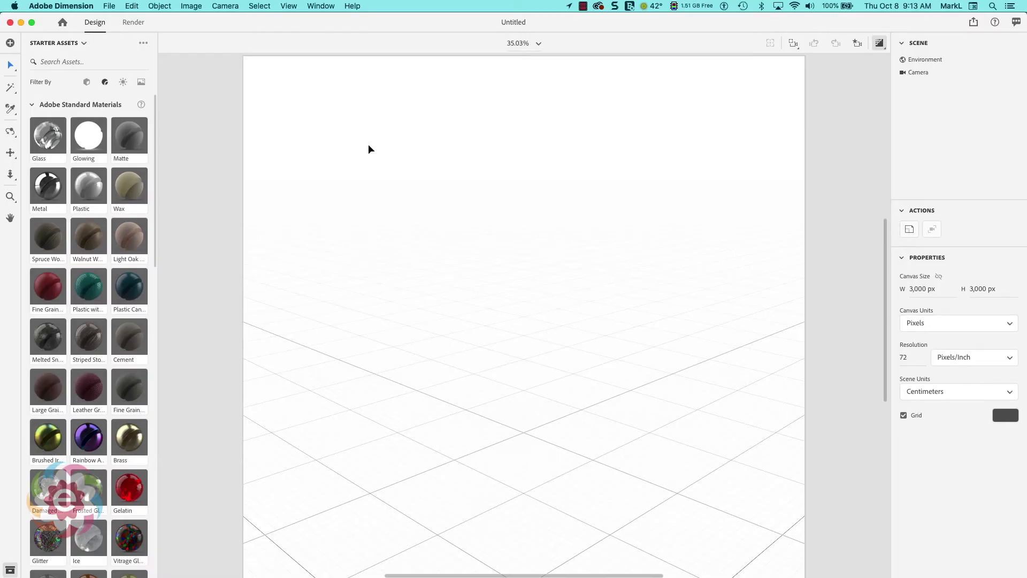
key(super+o)
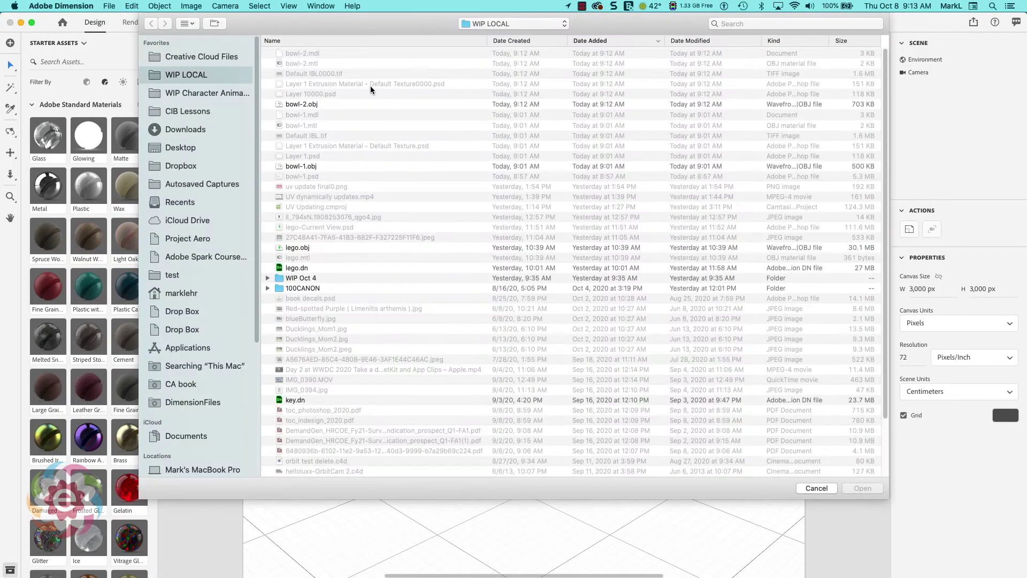
double_click(314, 104)
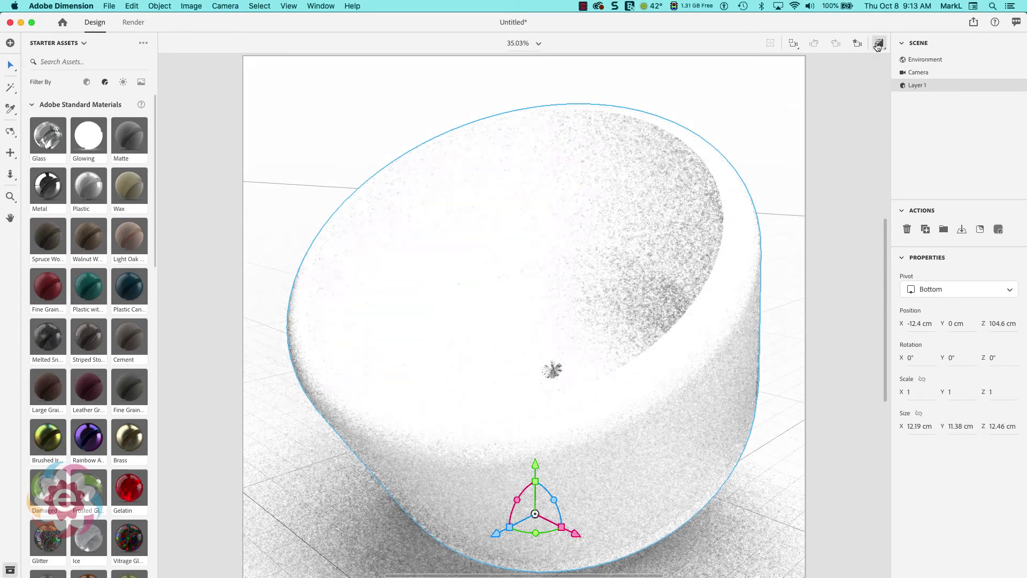
Turn off render preview, orbit the camera, and rotate the bowl upright to X 161°.
click(878, 43)
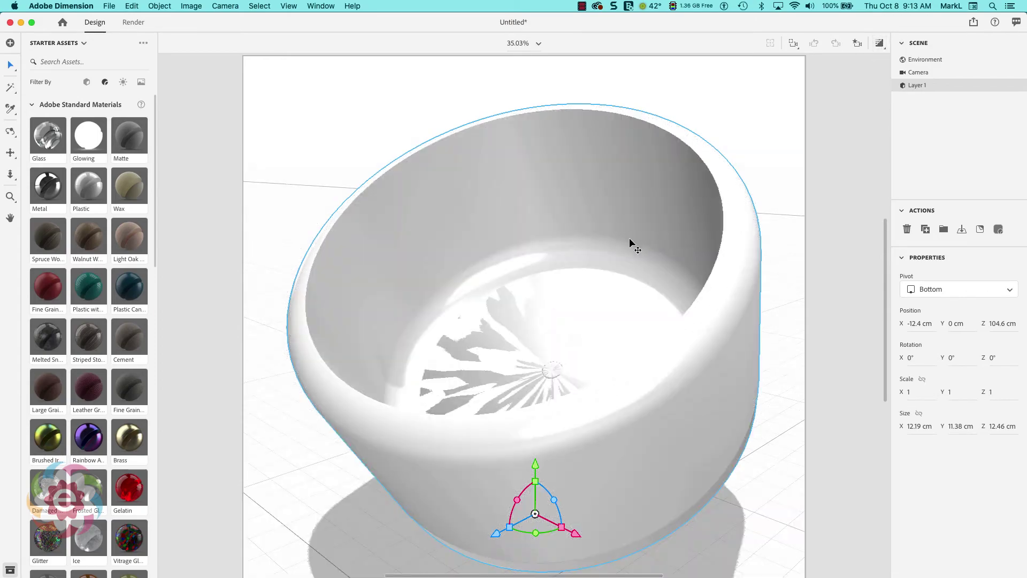
scroll(629, 246, down, 5)
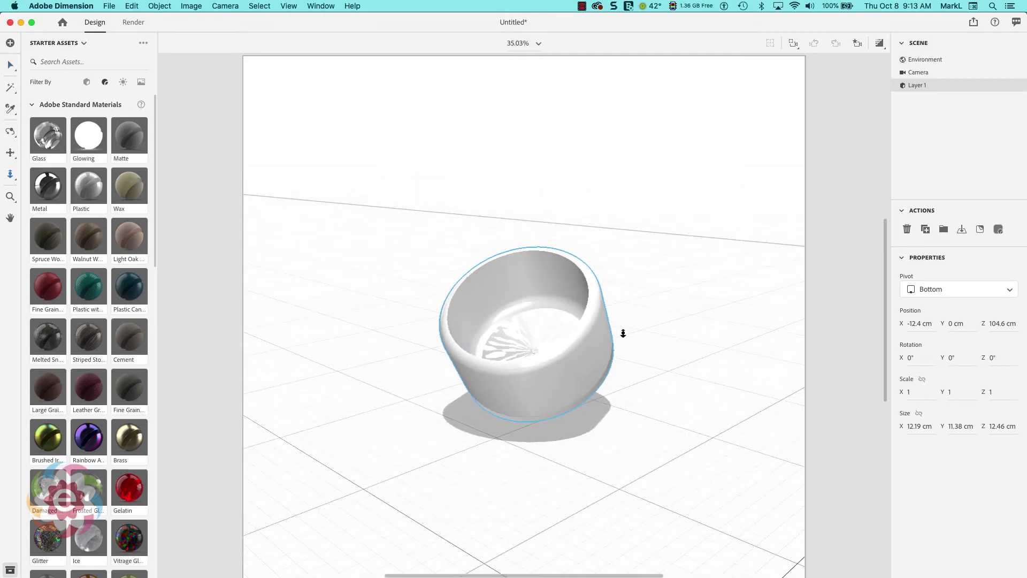
scroll(621, 332, up, 2)
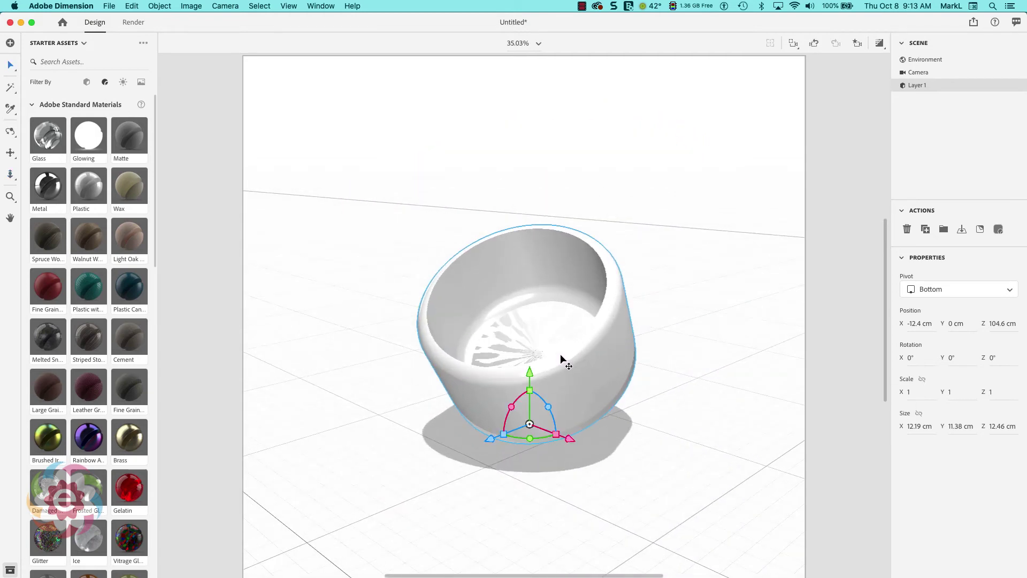
key(1)
drag(551, 353, 553, 316)
key(v)
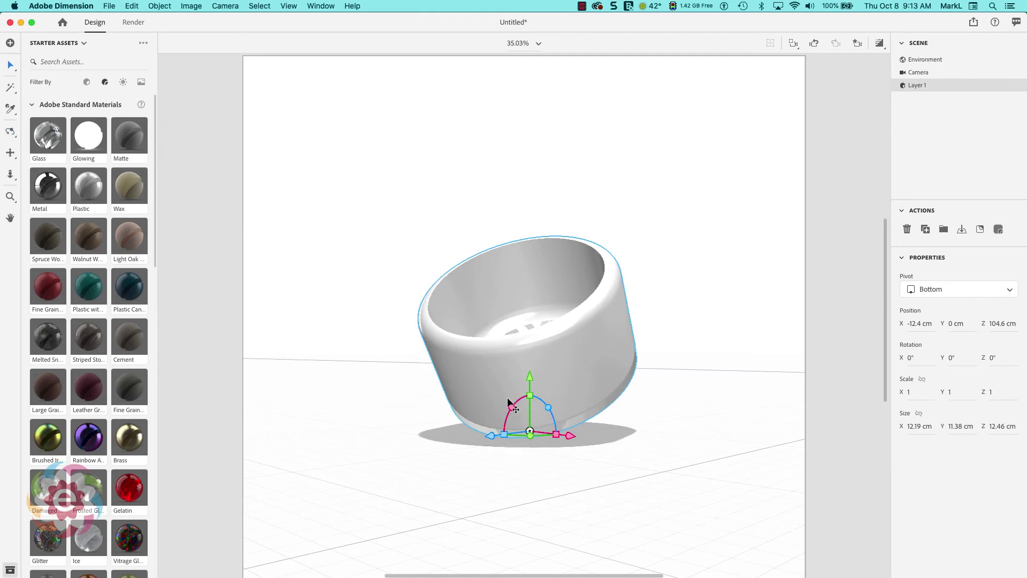
mouse_move(511, 410)
mouse_down()
mouse_move(554, 410)
mouse_move(511, 400)
mouse_move(509, 410)
mouse_up()
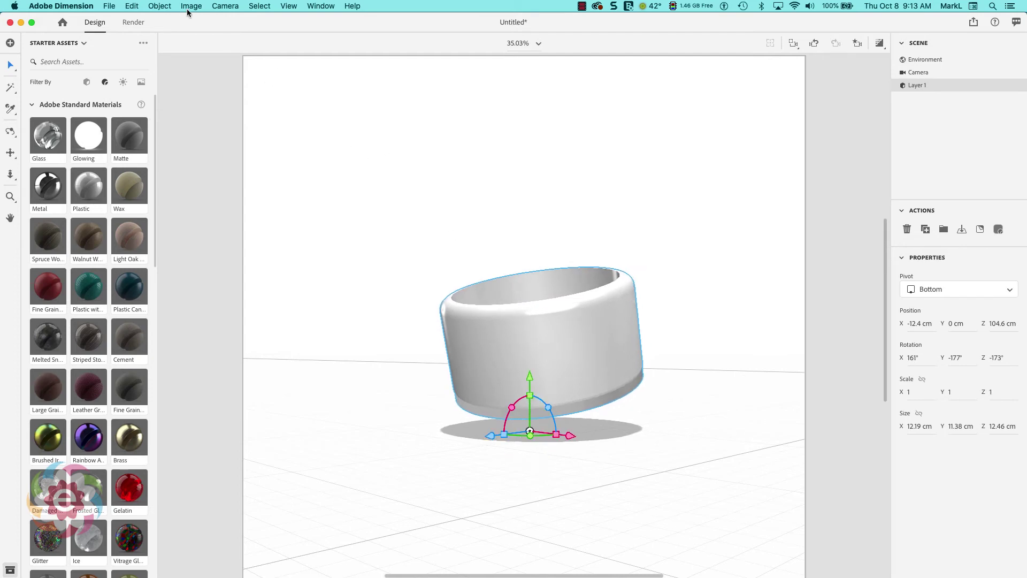
Try Drop to Ground on the bowl, then undo it.
click(156, 6)
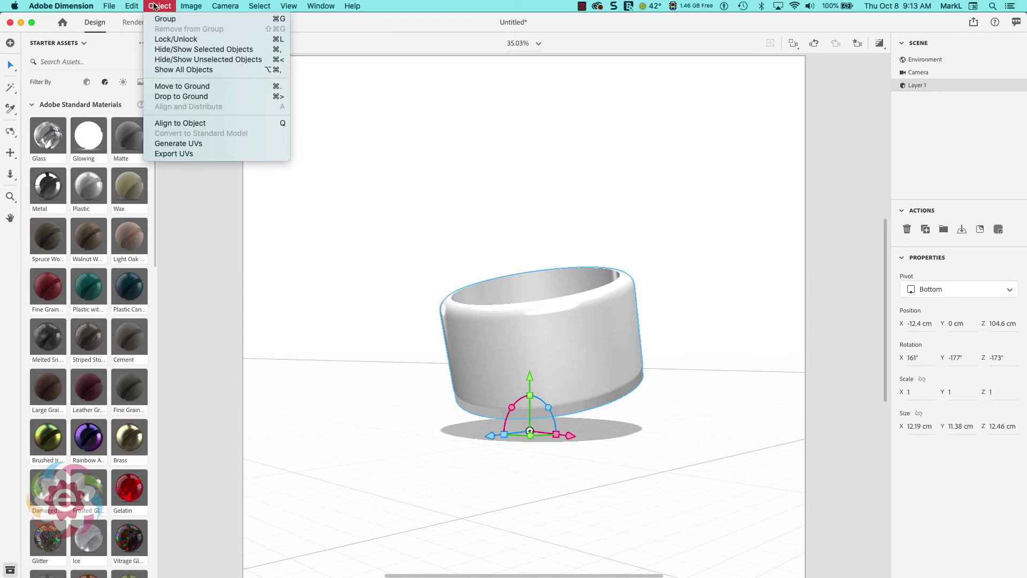
click(165, 97)
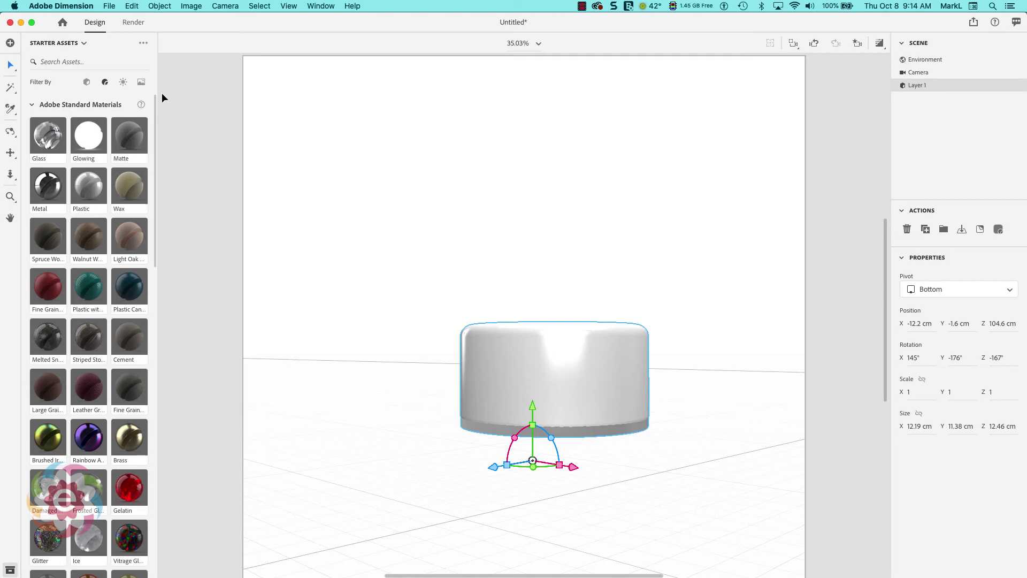
key(super+z)
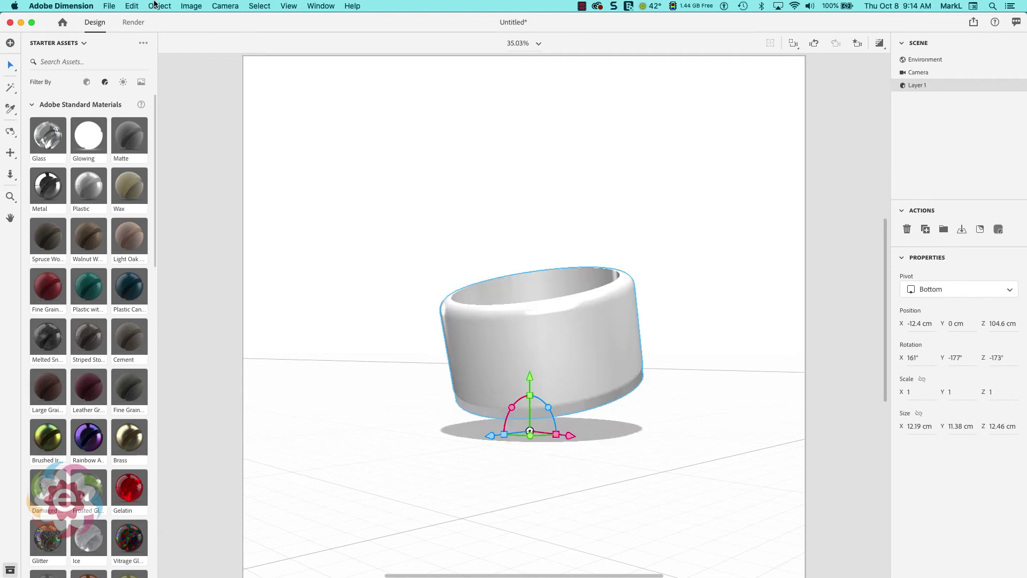
Apply Move to Ground and Drop to Ground, then orbit to look down into the bowl.
click(153, 5)
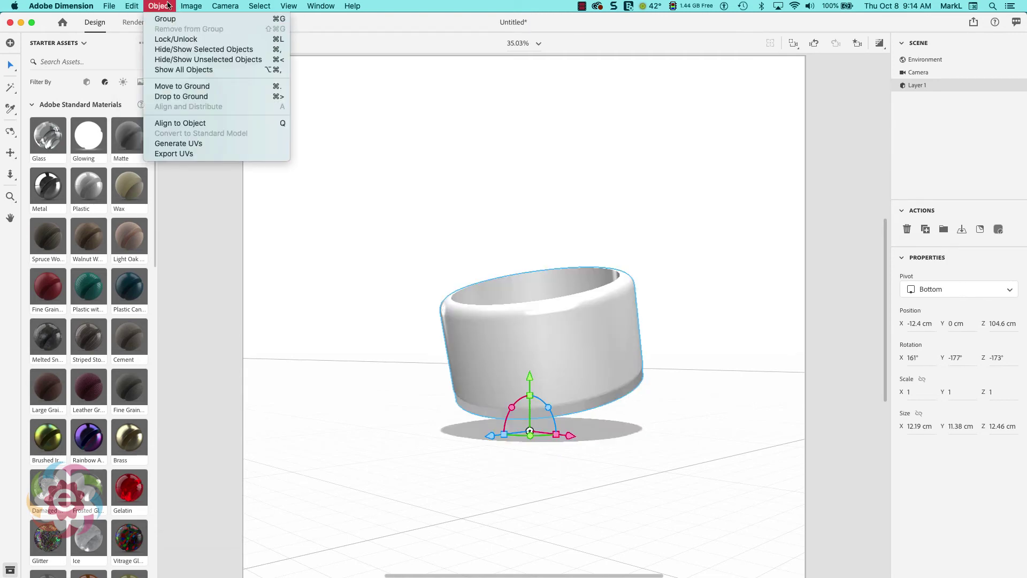
click(173, 87)
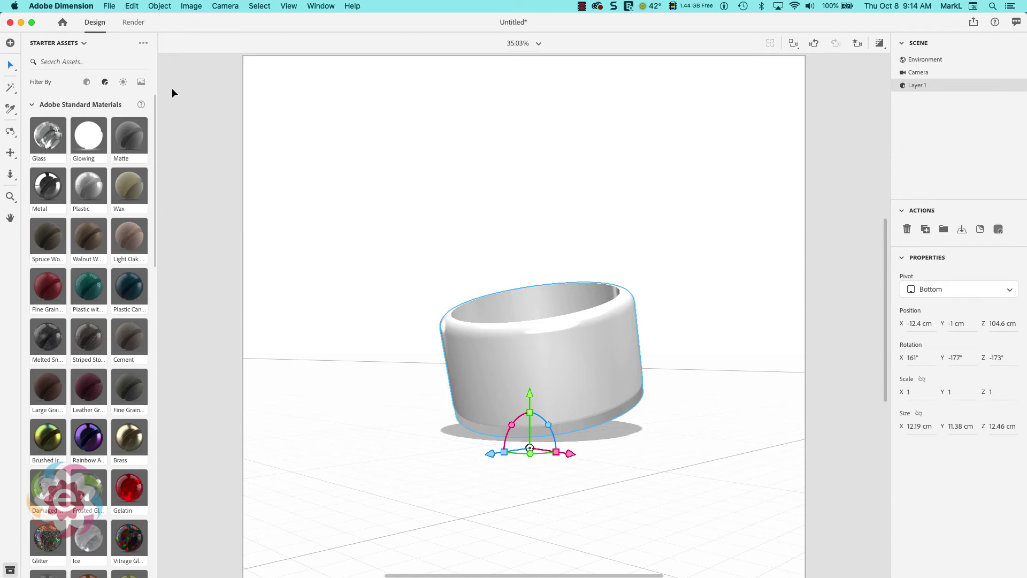
click(163, 4)
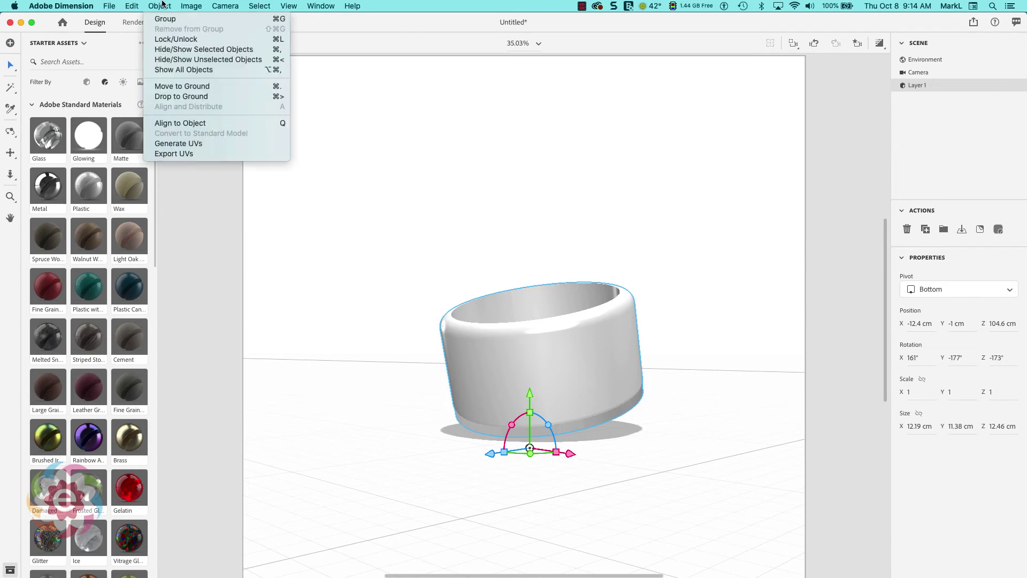
click(186, 97)
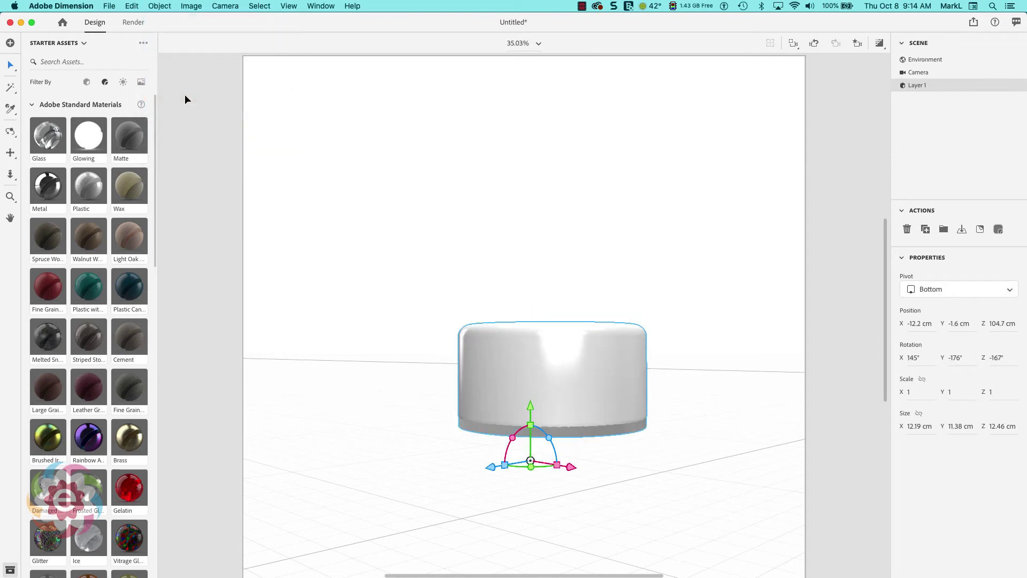
key(1)
drag(546, 219, 460, 411)
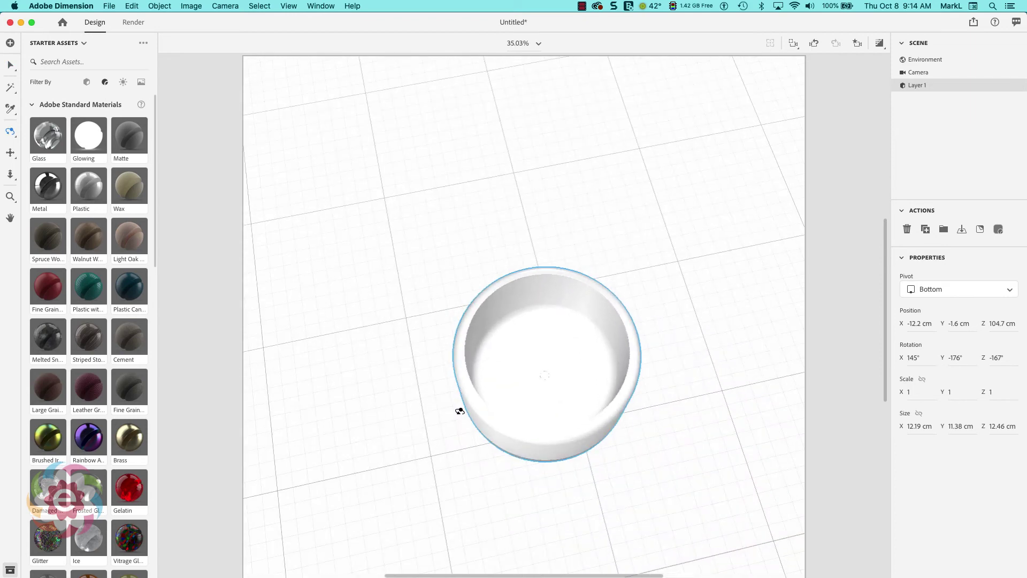
Apply Plastic with Lattice Pattern, enable Render Preview, then replace it with plain Plastic.
key(v)
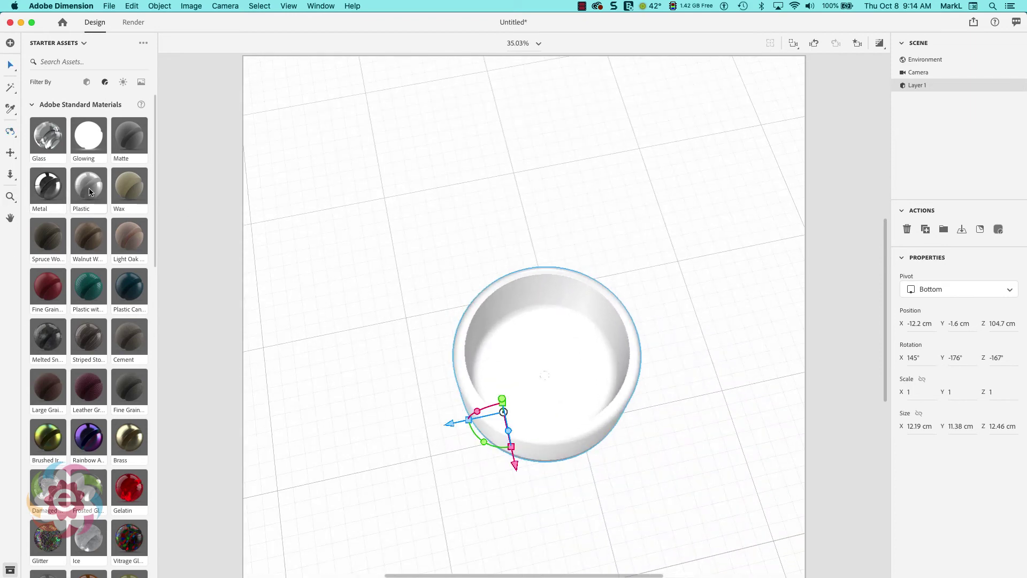
drag(92, 286, 518, 327)
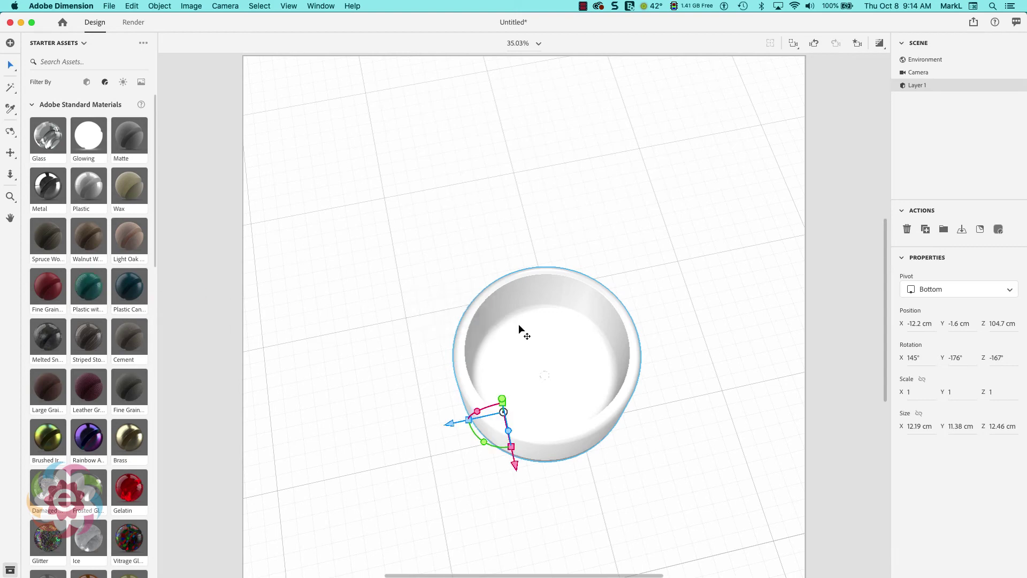
click(880, 44)
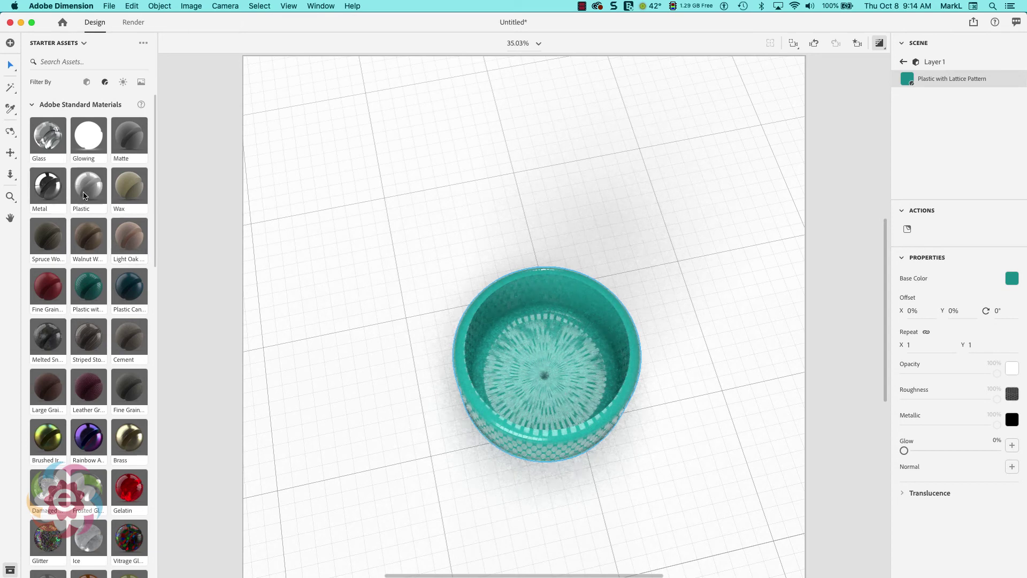
drag(86, 193, 570, 336)
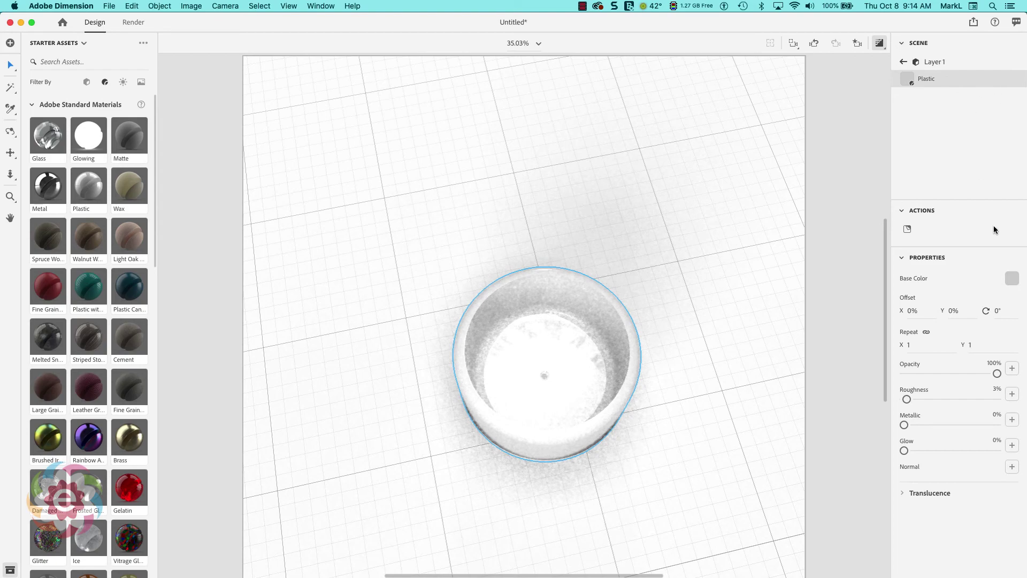
Set the Plastic base colour to bright green (RGB 5, 245, 73).
click(1012, 279)
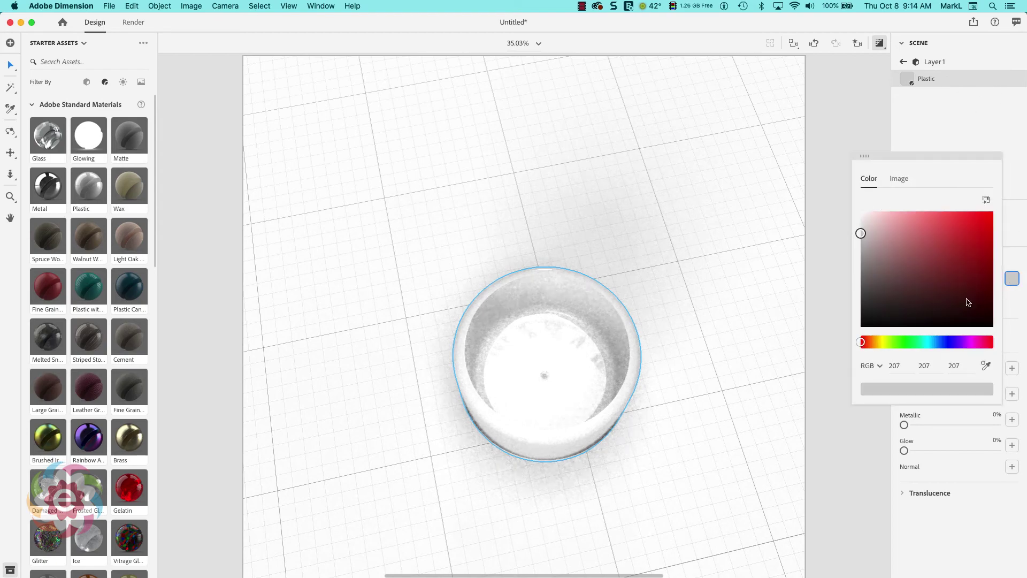
click(911, 342)
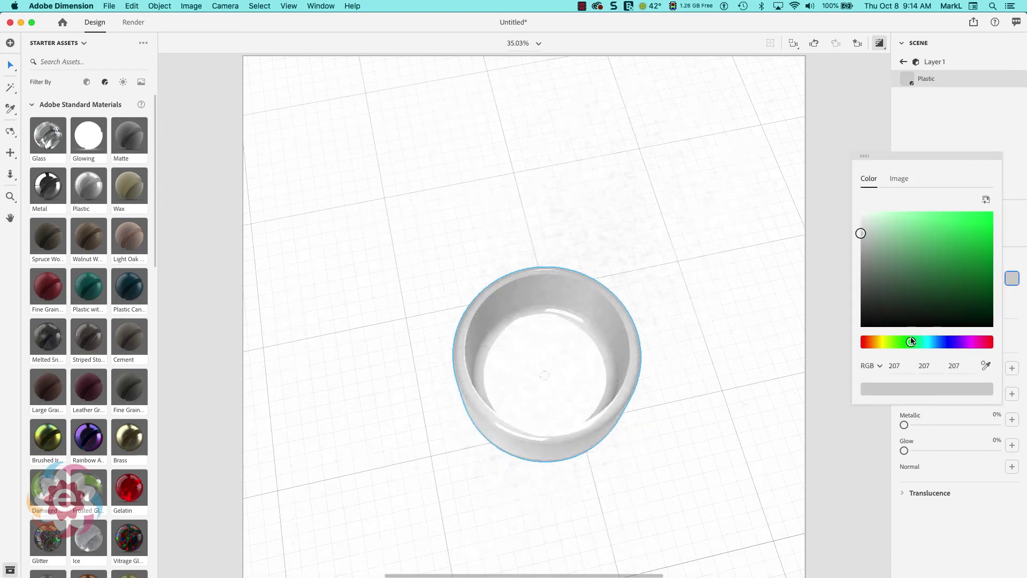
click(993, 215)
drag(993, 215, 990, 215)
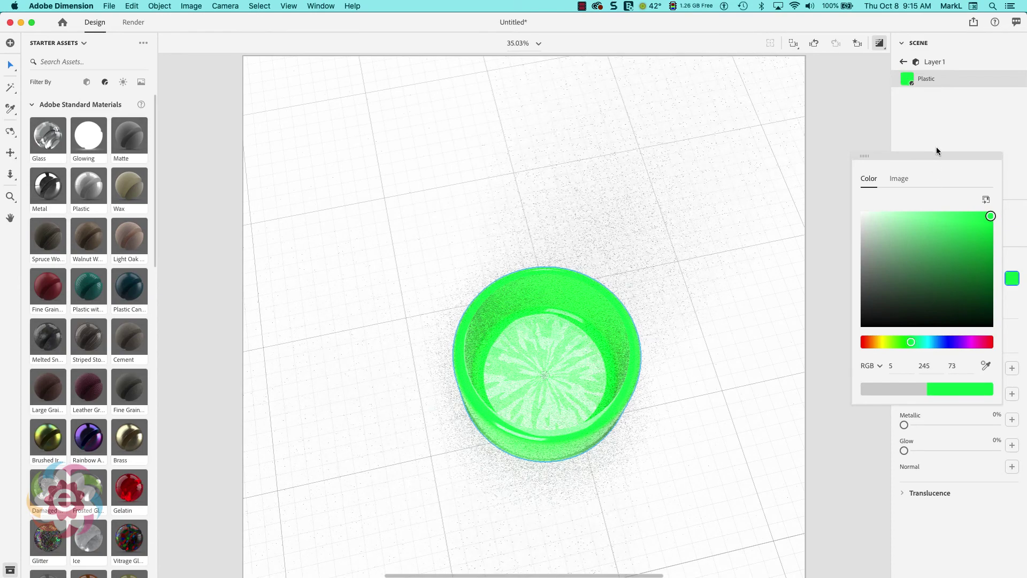
click(917, 117)
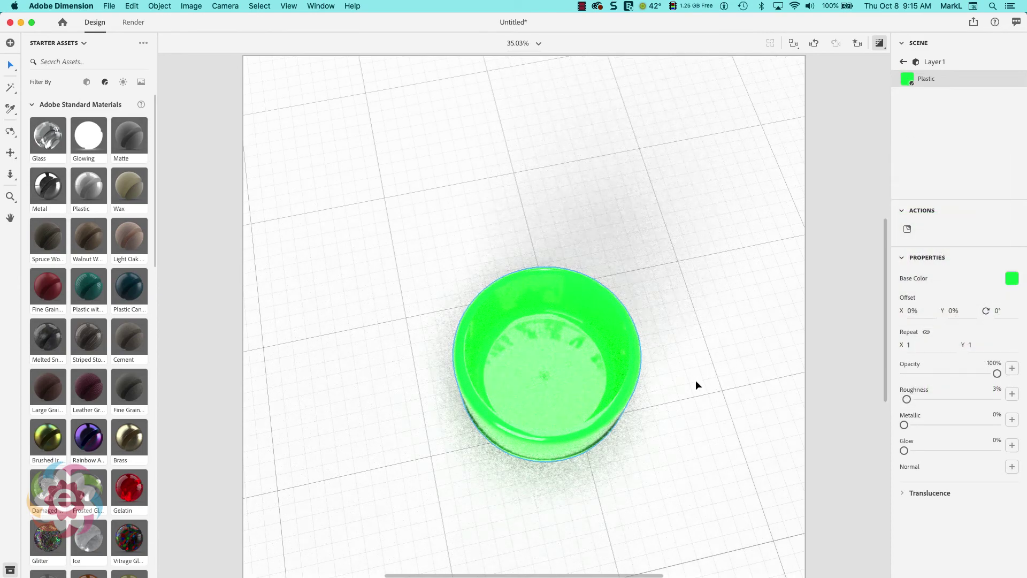
Orbit to view the green bowl's side and open top, then return to Photoshop.
key(1)
drag(694, 378, 540, 145)
key(v)
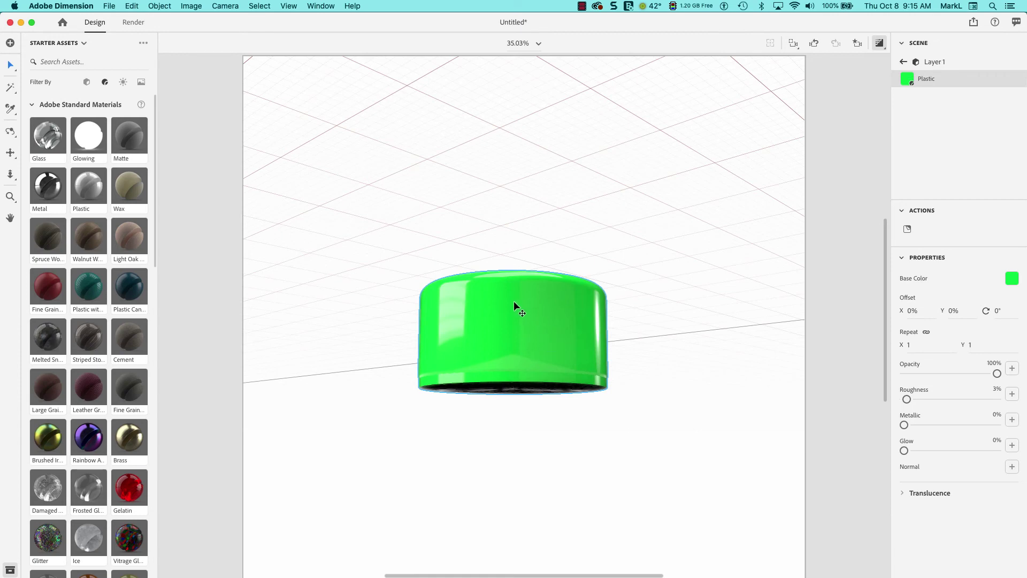
key(1)
drag(502, 301, 500, 385)
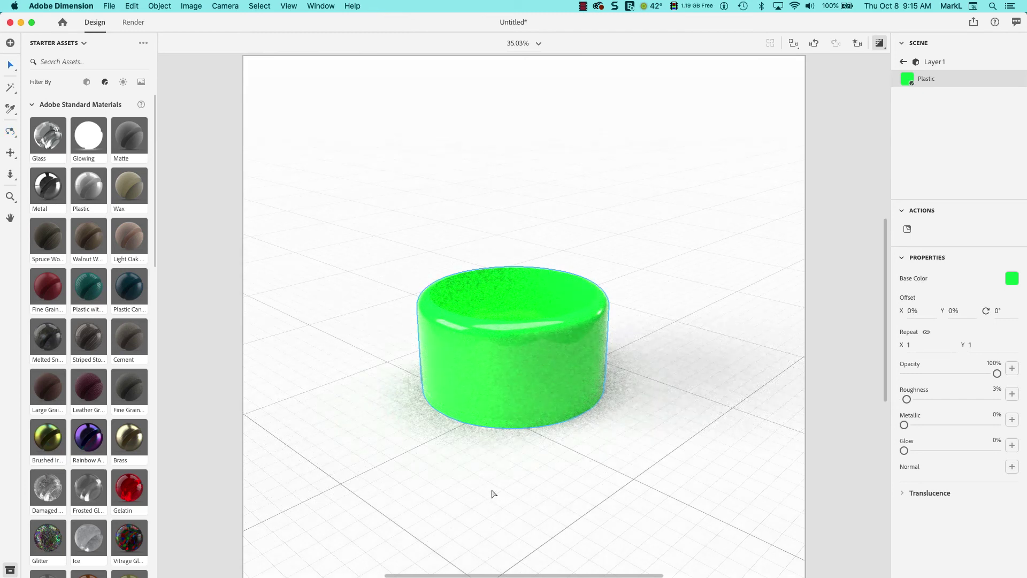
key(super+Tab)
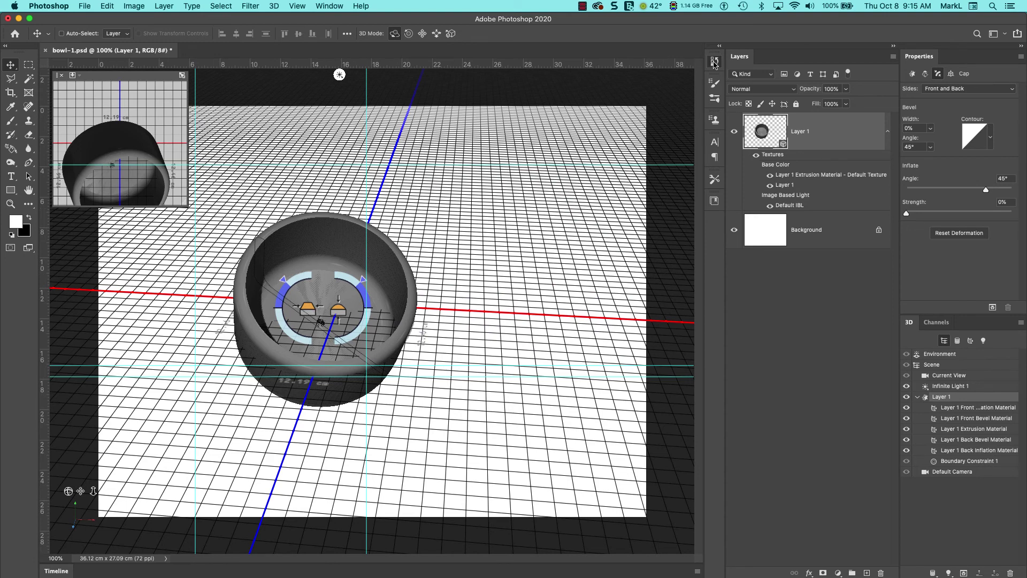
Revert bowl-1.psd to the 'New Layer' history state before the extrusion.
click(714, 62)
drag(700, 249, 696, 162)
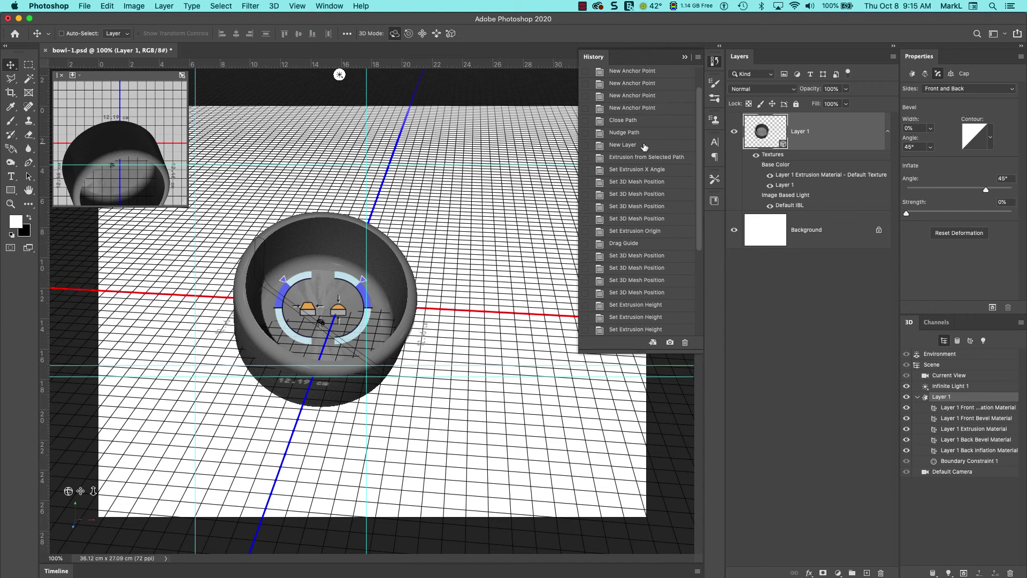
click(643, 146)
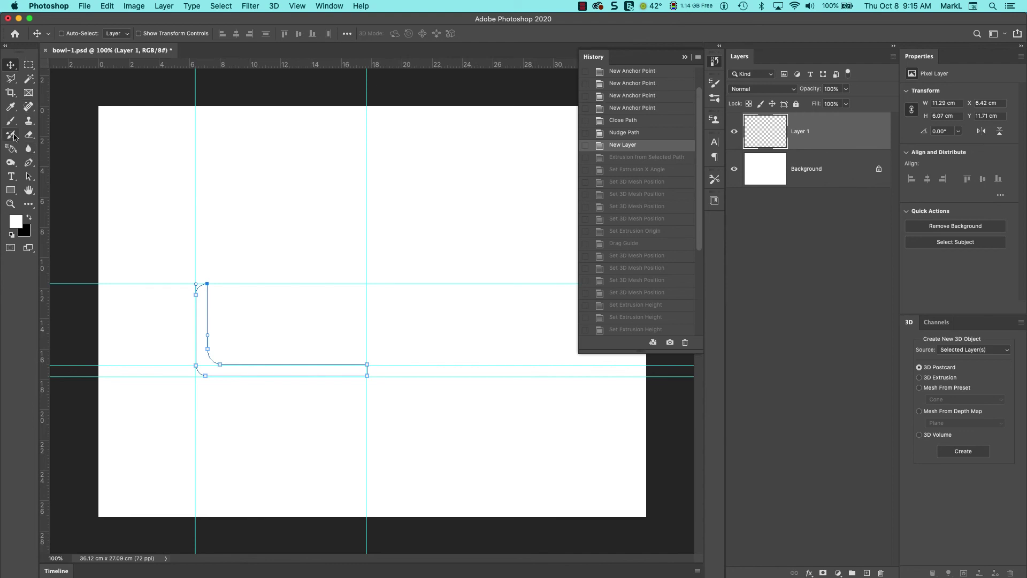
Zoom to 400% on the left side of the L-shaped profile path.
click(10, 204)
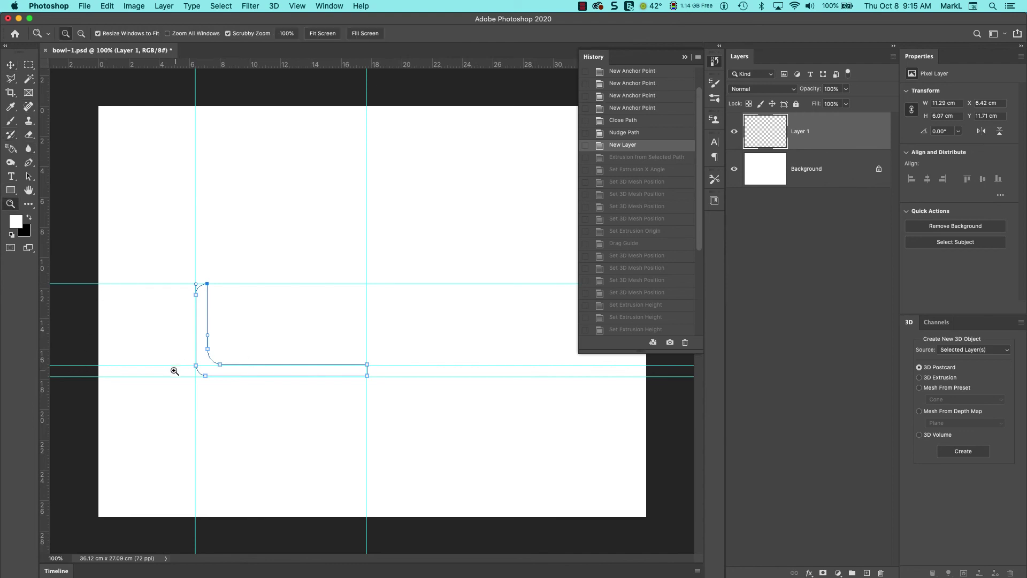
click(207, 369)
click(207, 369)
click(207, 369)
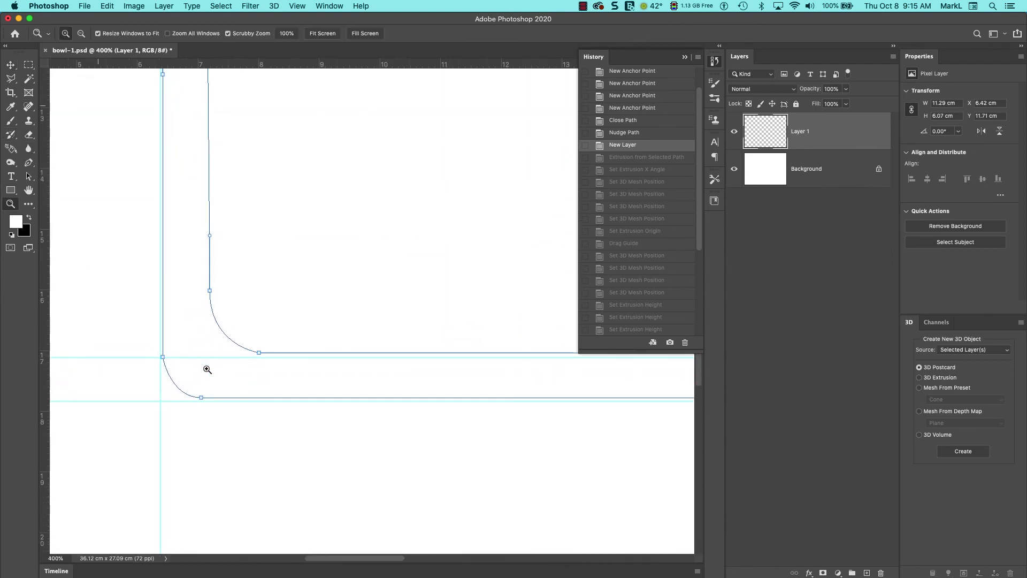
drag(211, 311, 357, 369)
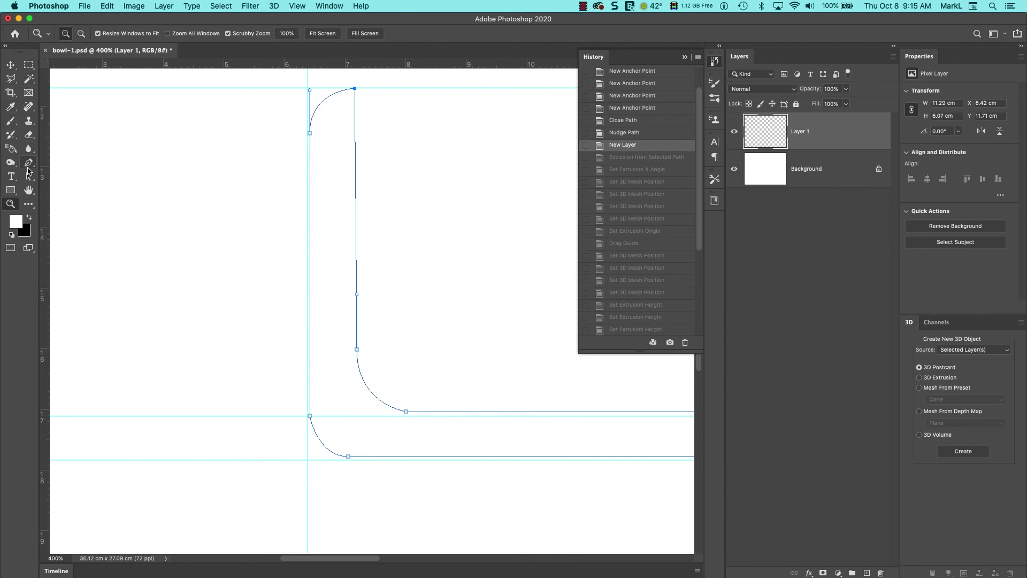
With the Direct Selection Tool, nudge the lower-left and upper-left anchors slightly outward.
click(28, 176)
click(95, 186)
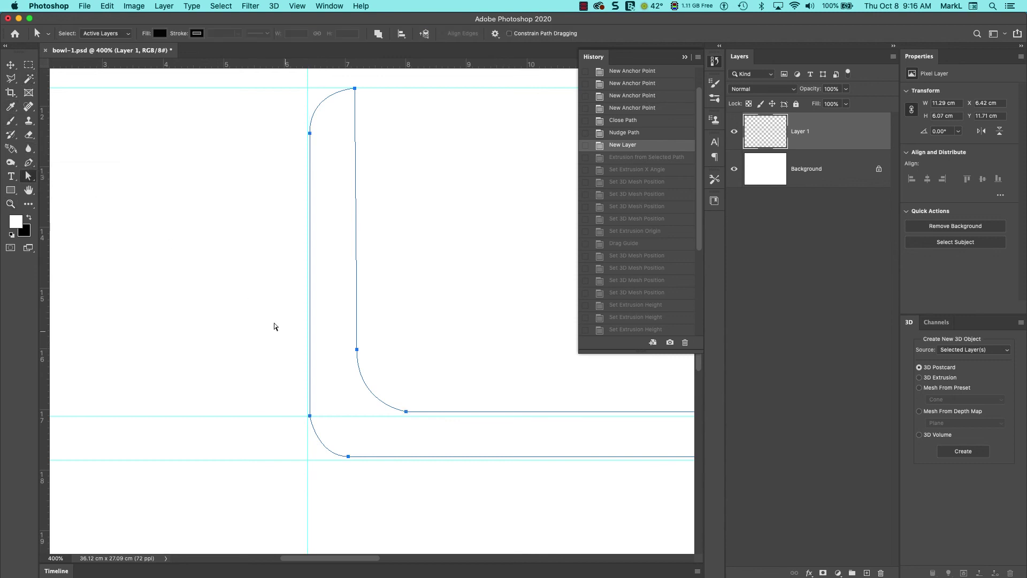
click(311, 417)
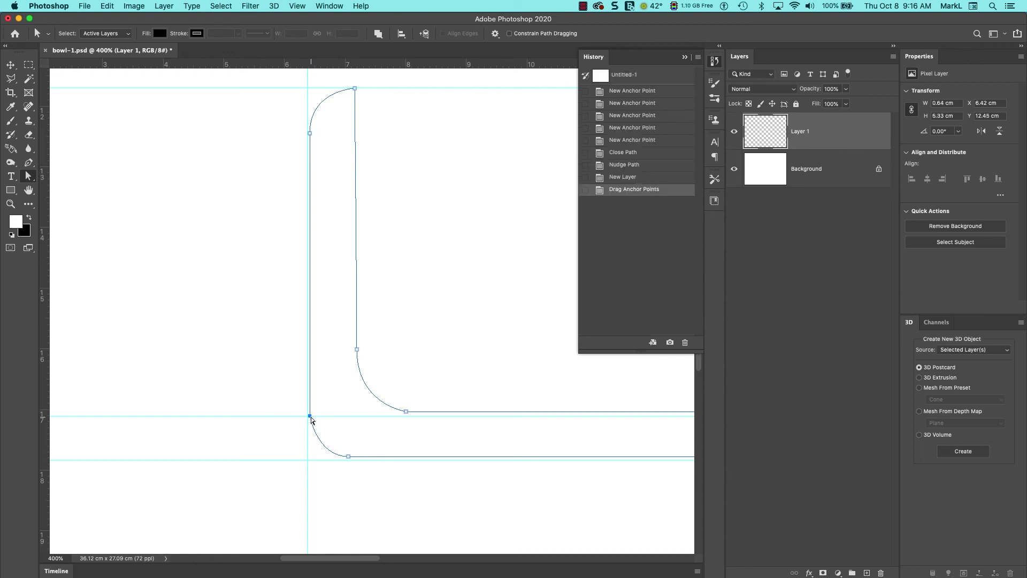
drag(309, 418, 307, 416)
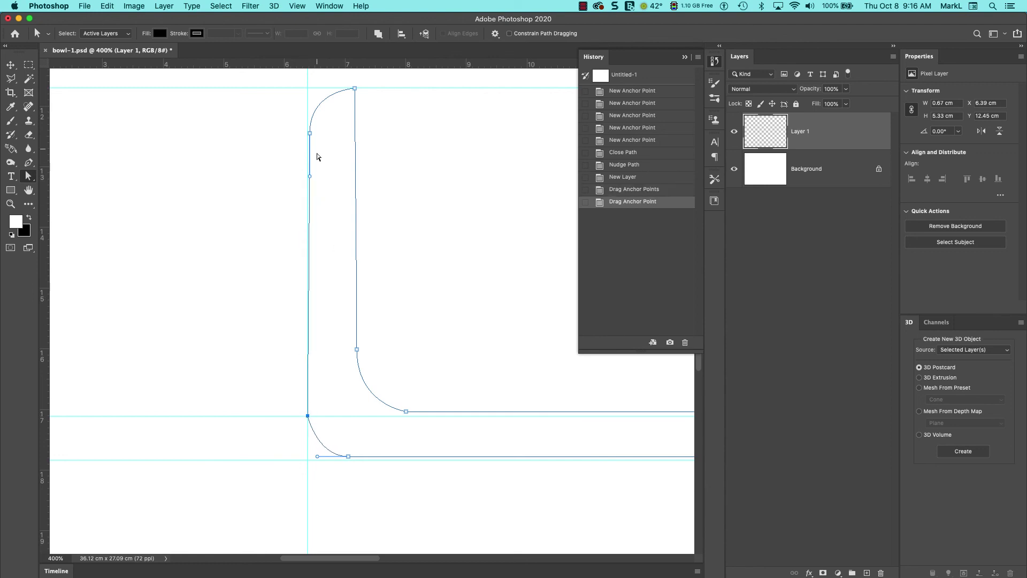
drag(309, 136, 307, 134)
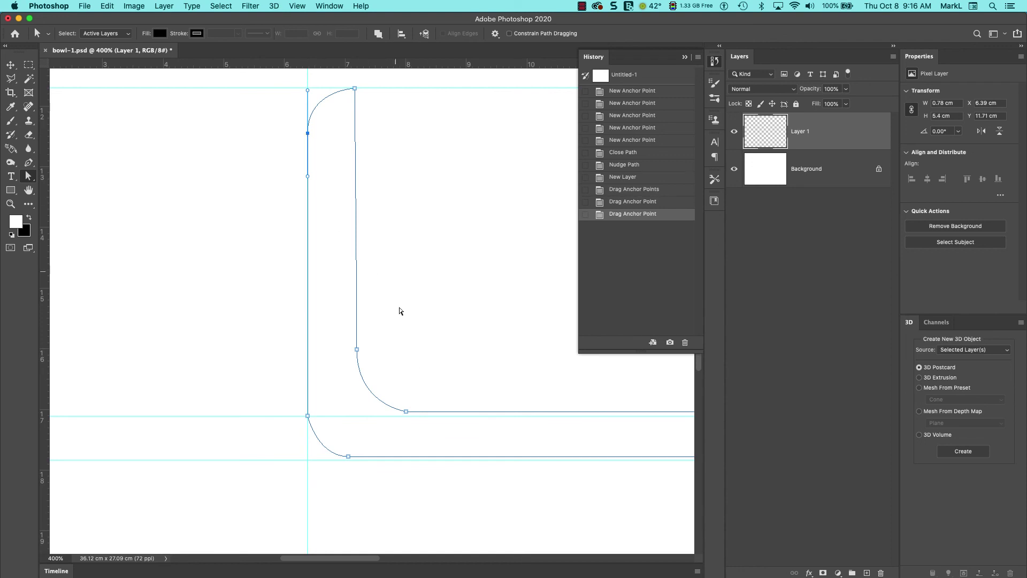